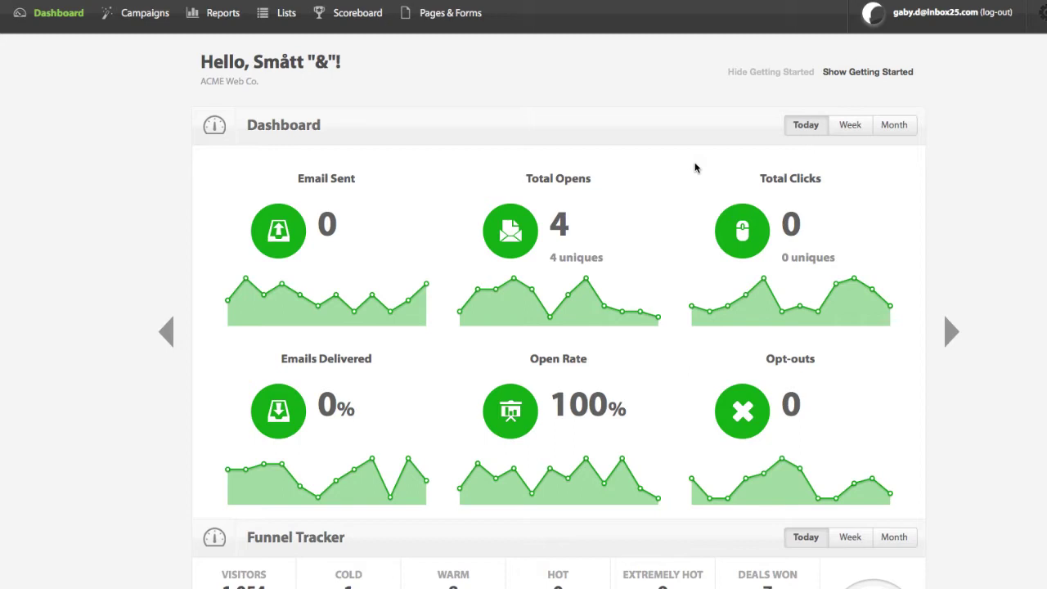
Begin a new landing page from the Pages & Forms menu.
left_click(407, 24)
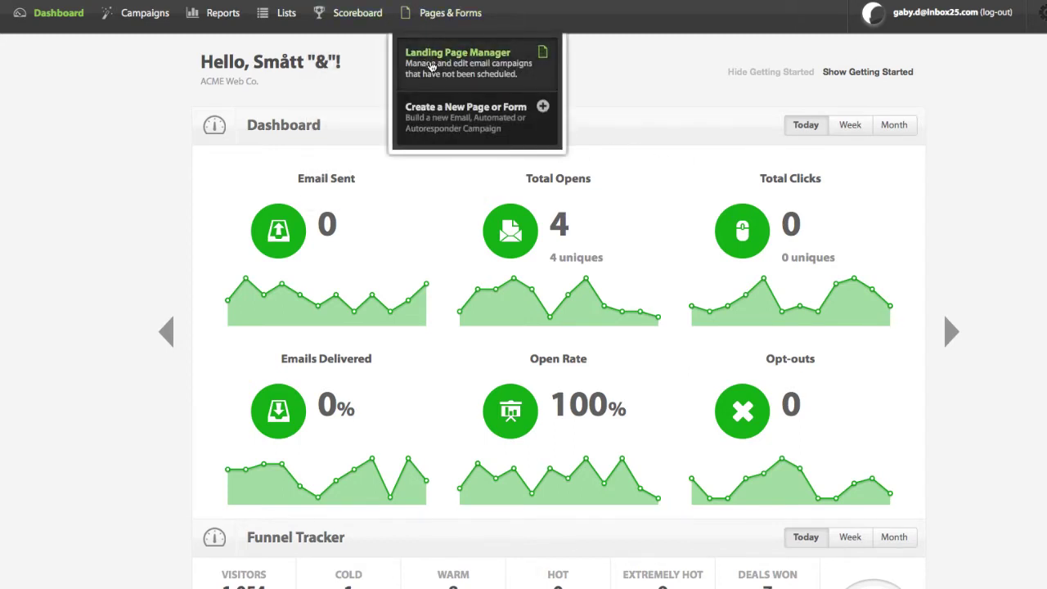
left_click(463, 122)
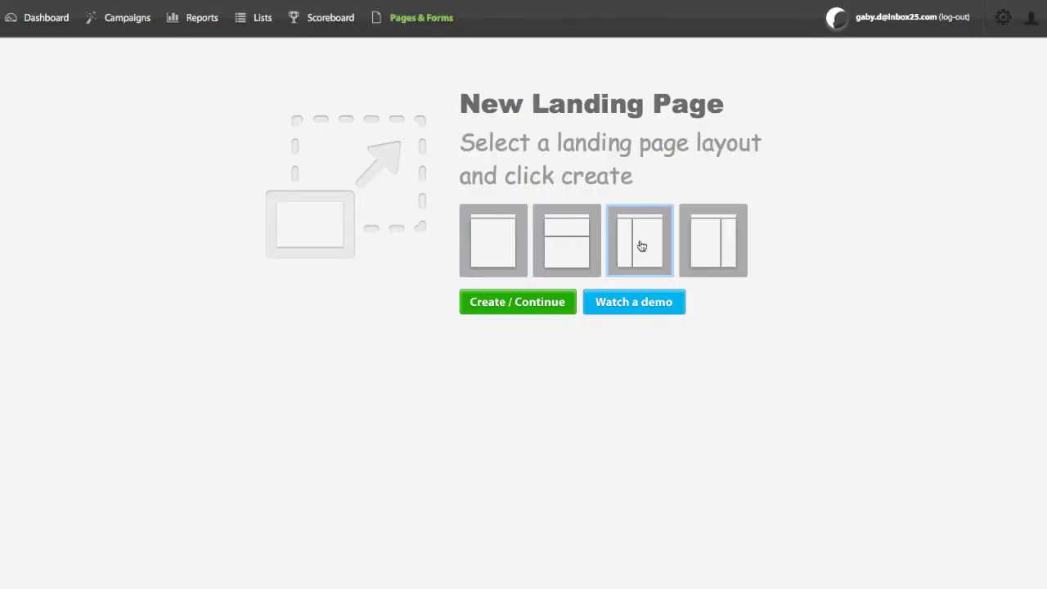
Title the page 'Lead Nurturing 101', with form headline 'Download Whitepaper and boost revenue today!' and the drip-campaign description.
left_click(510, 300)
type("Lead Nu")
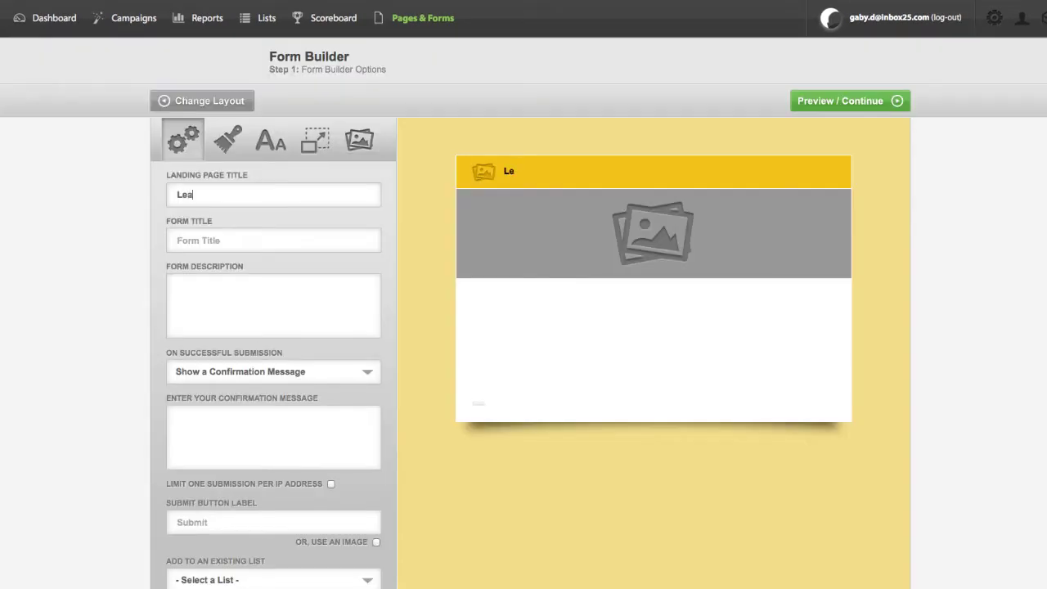
type("rturing 101")
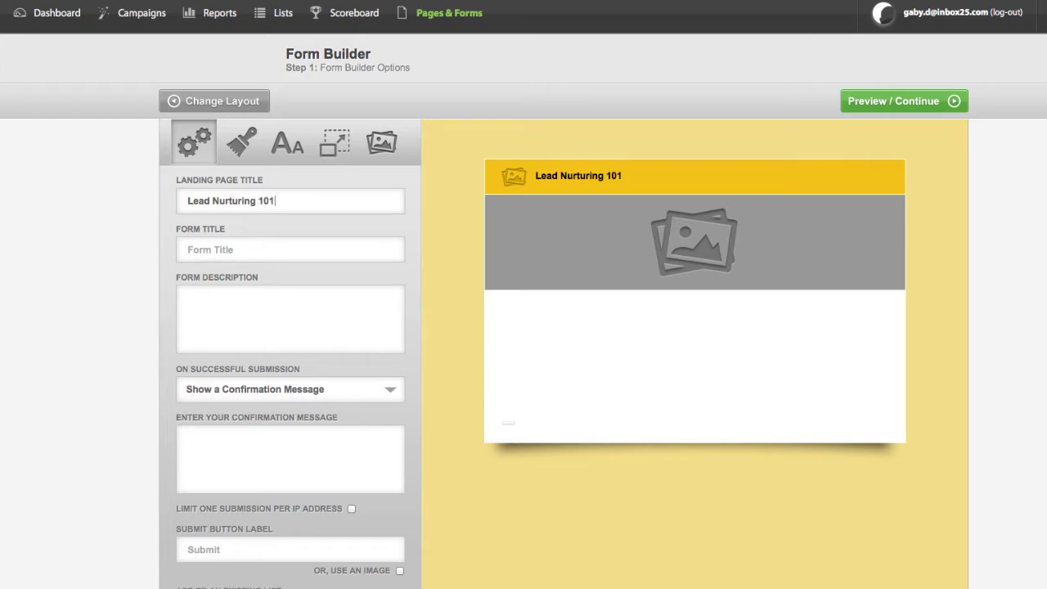
key("Tab")
type("Downl")
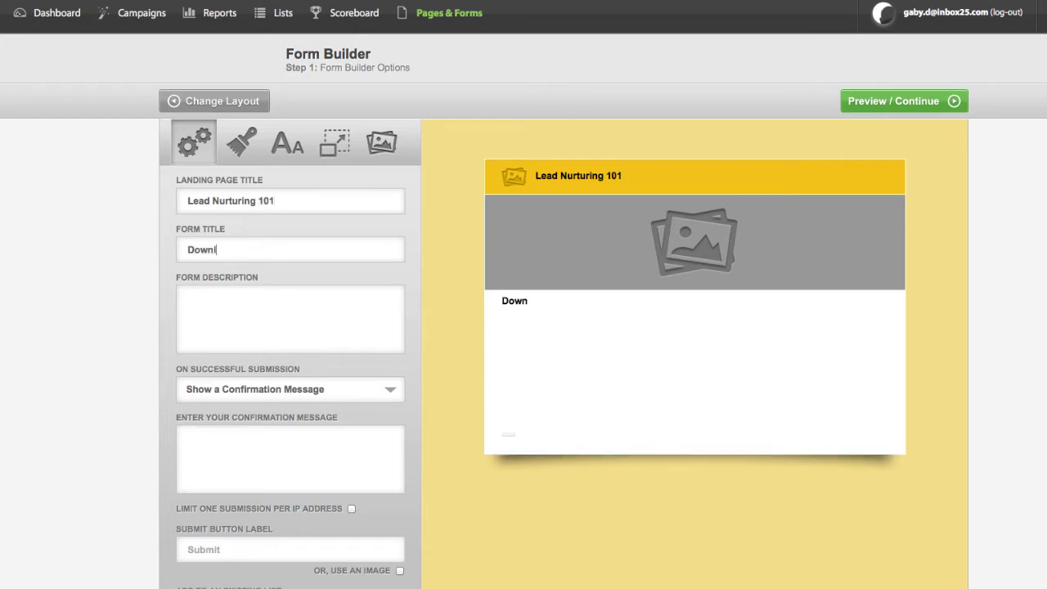
type("oad Whitepaper and boost revenue today!")
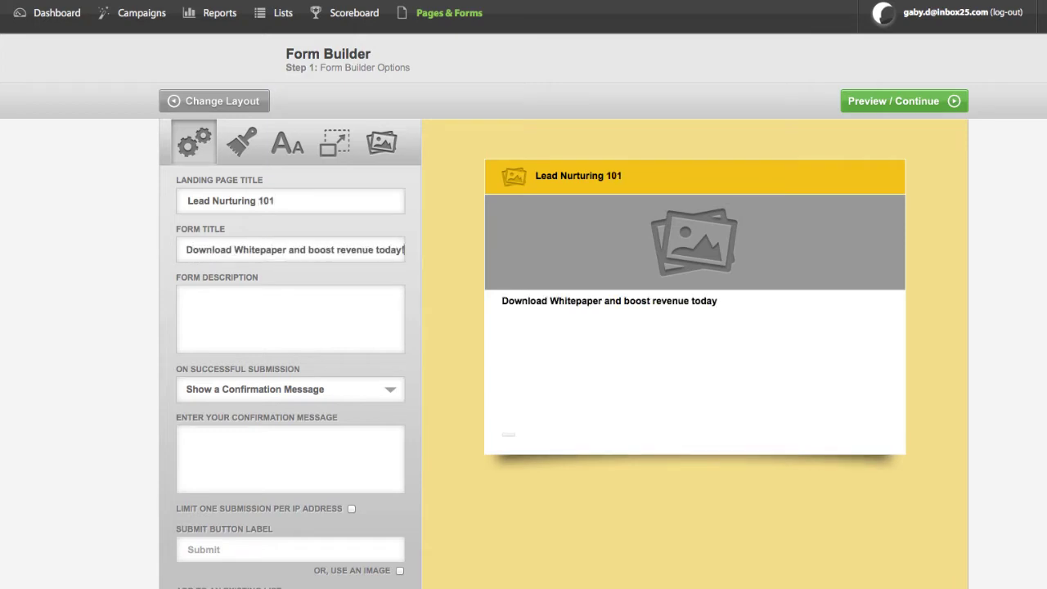
key("Tab")
type("10")
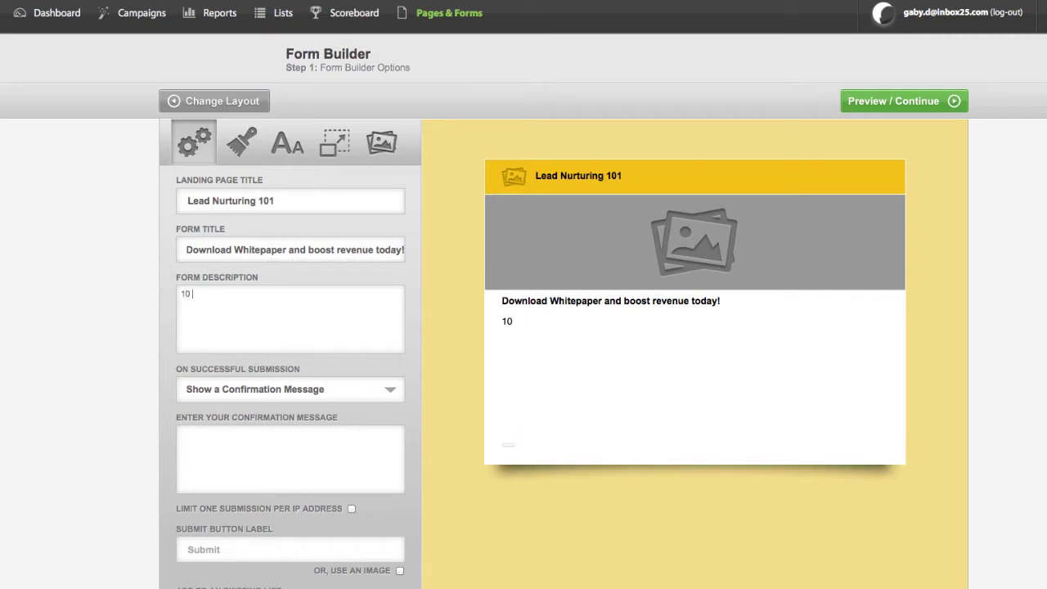
type(" must have drip camp")
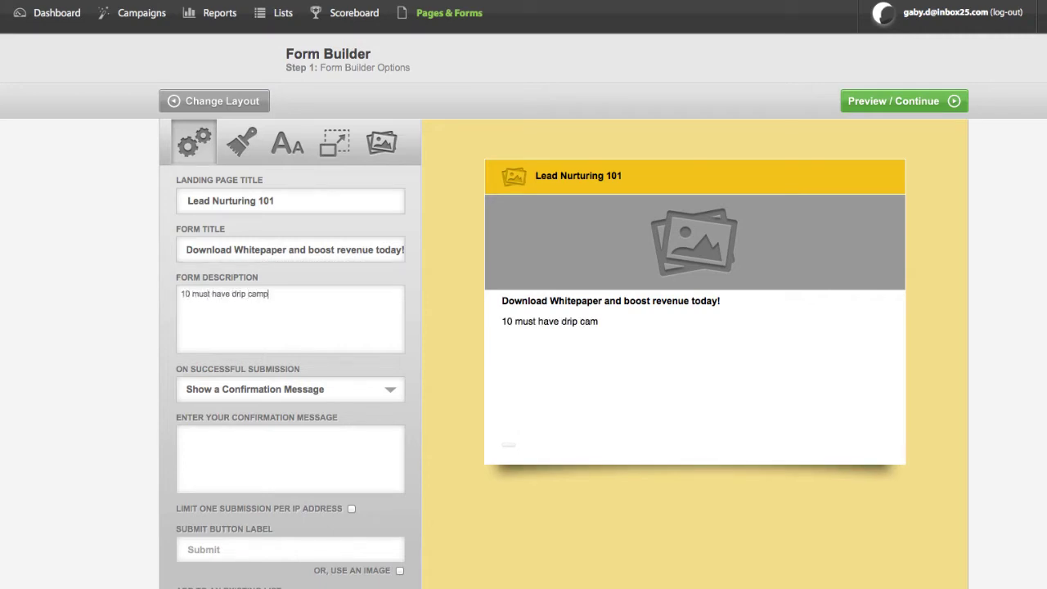
type("aigns that you can im")
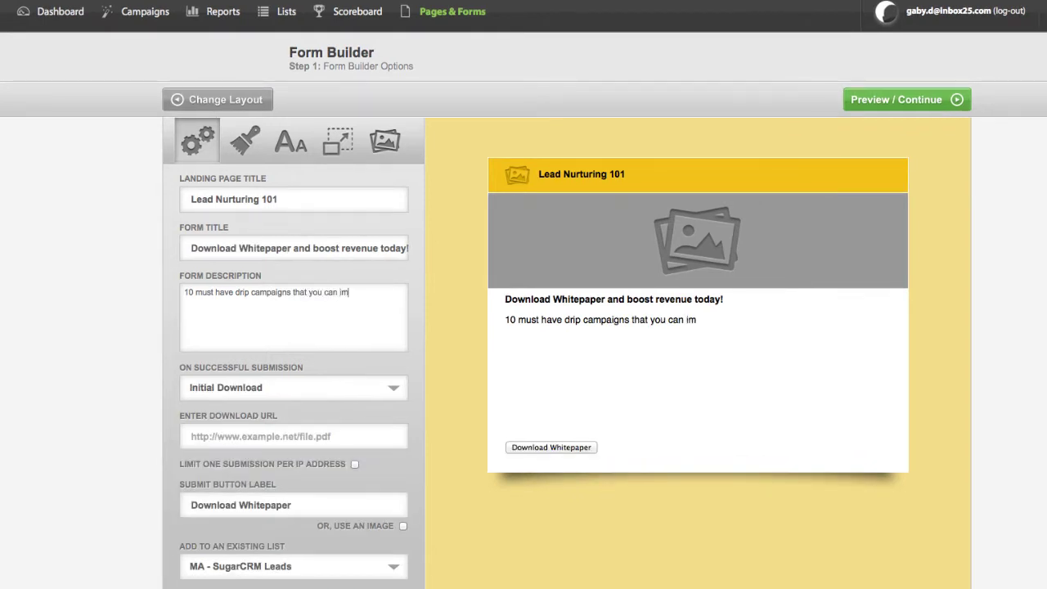
type("plement today!")
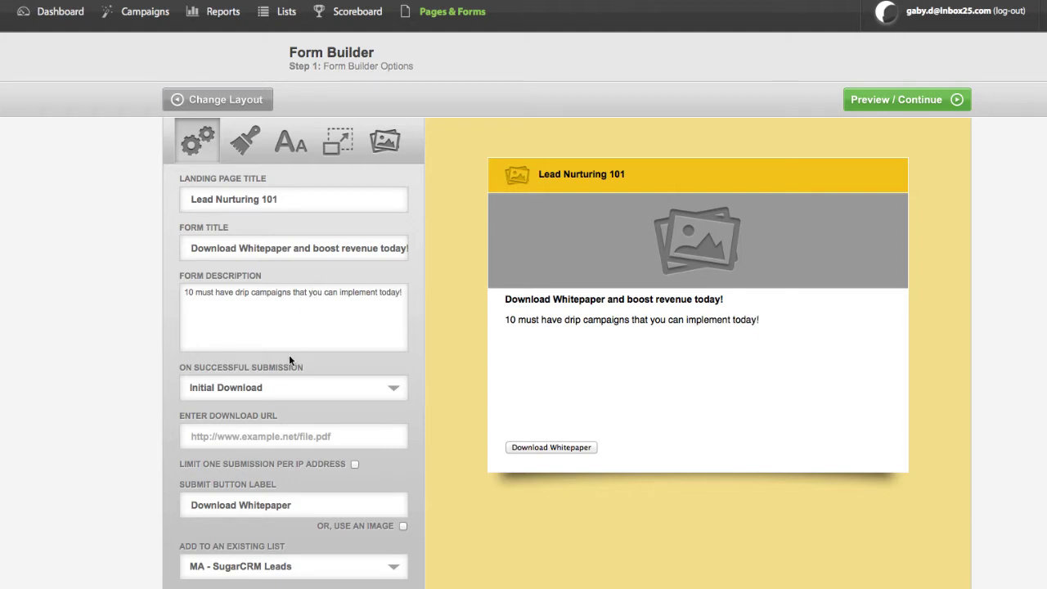
Make submissions trigger the initial download and label the submit button 'Download Whitepaper'.
left_click(244, 389)
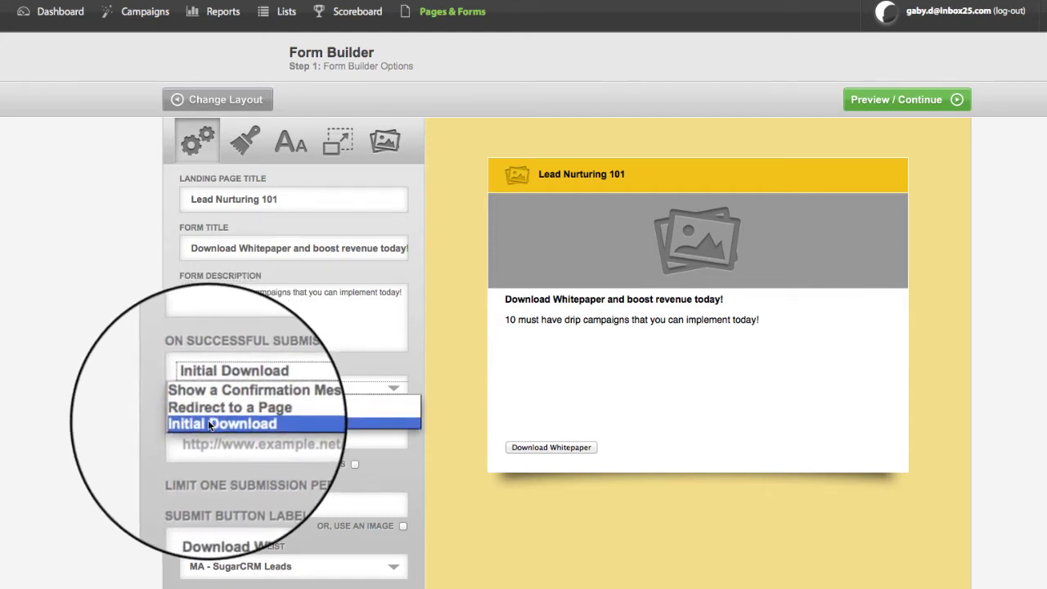
left_click(210, 425)
type("Do")
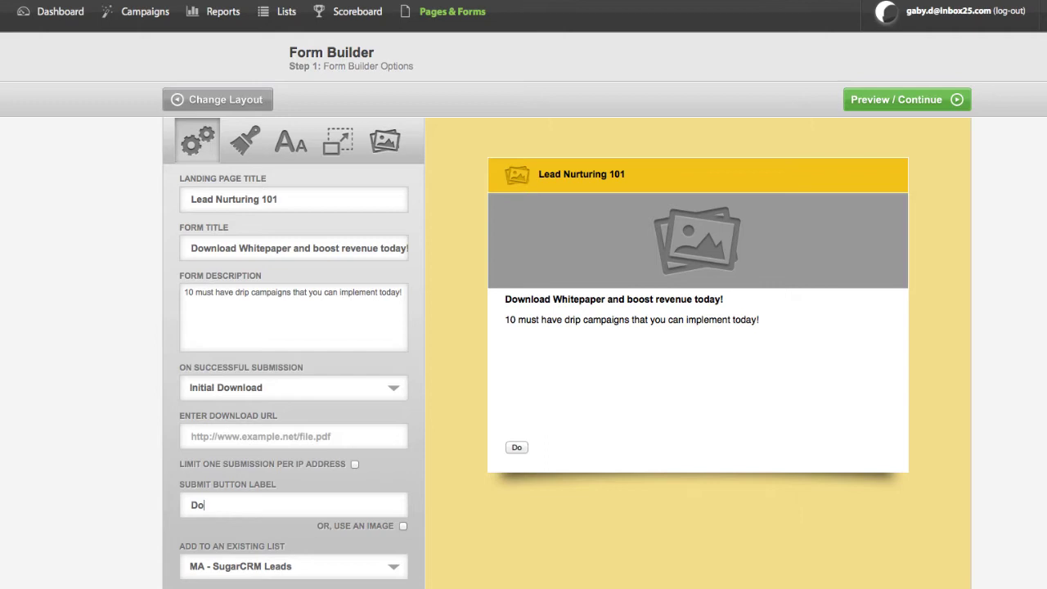
type("wnload W")
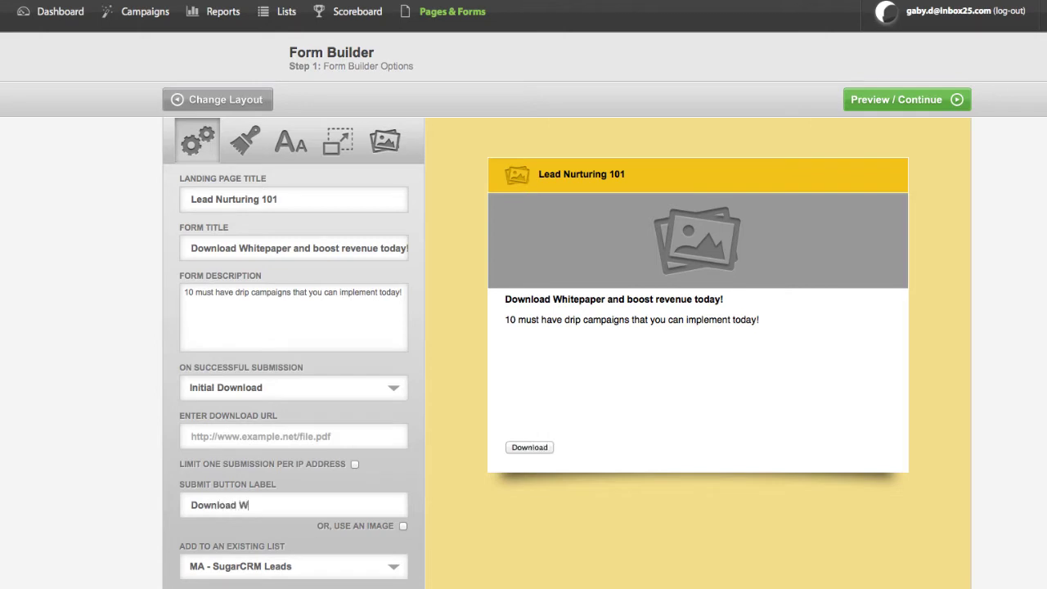
type("hitepaper")
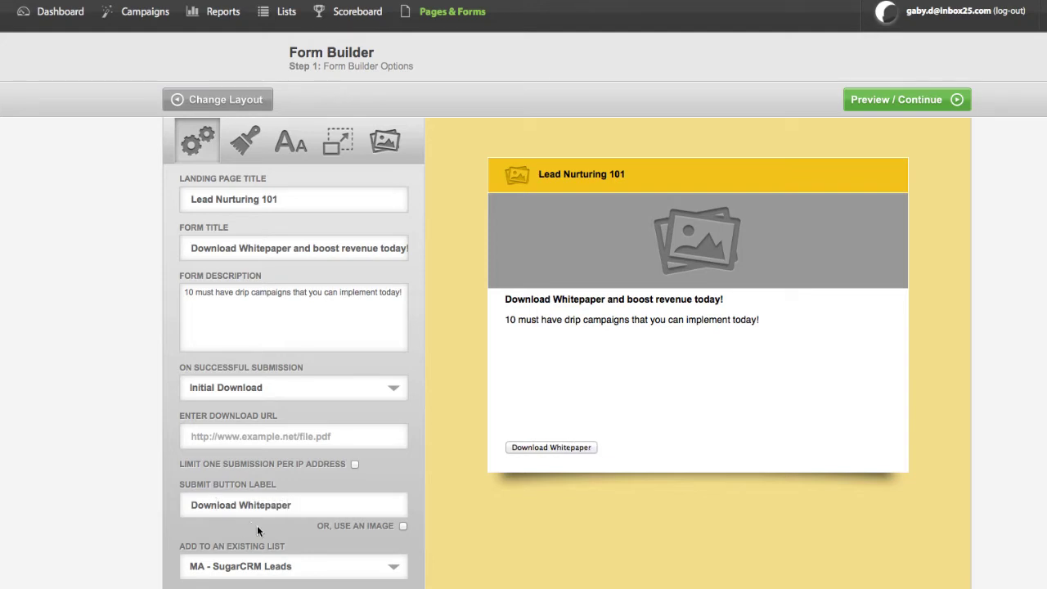
Add form sign-ups to the MA - SugarCRM Leads list.
left_click(245, 566)
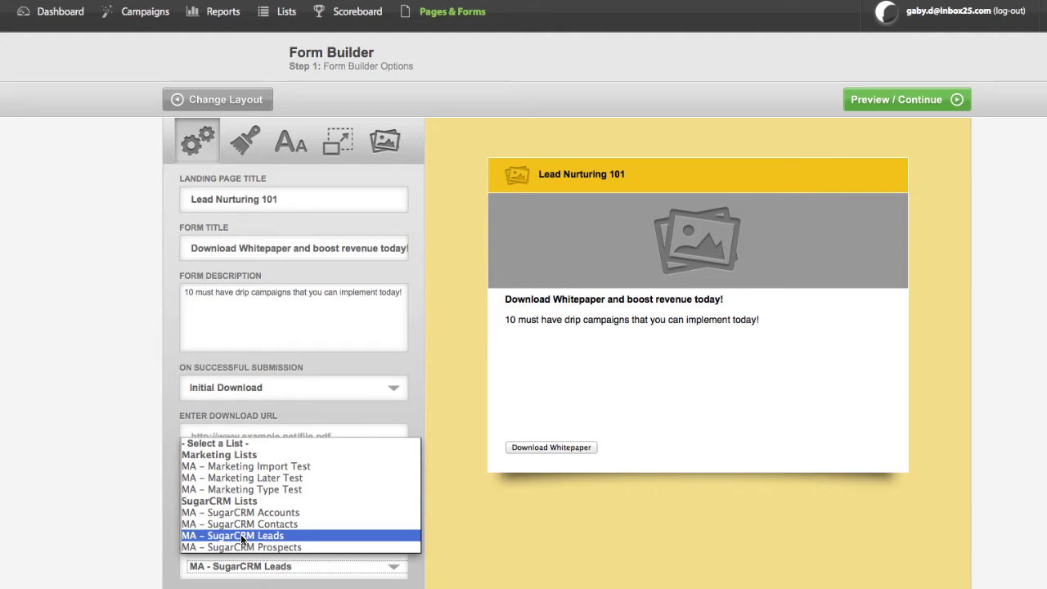
left_click(241, 536)
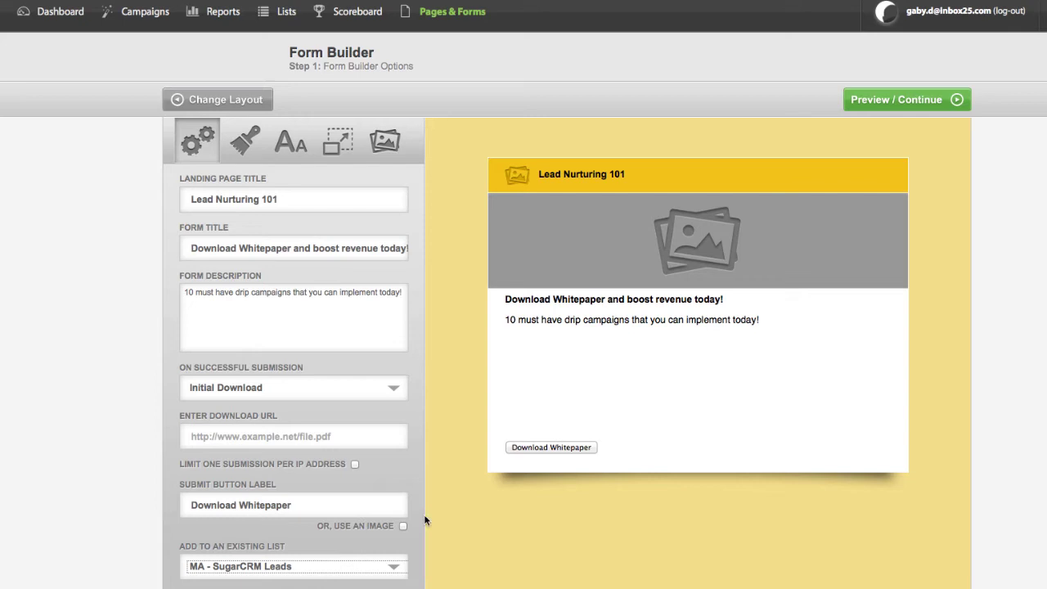
left_click(445, 521)
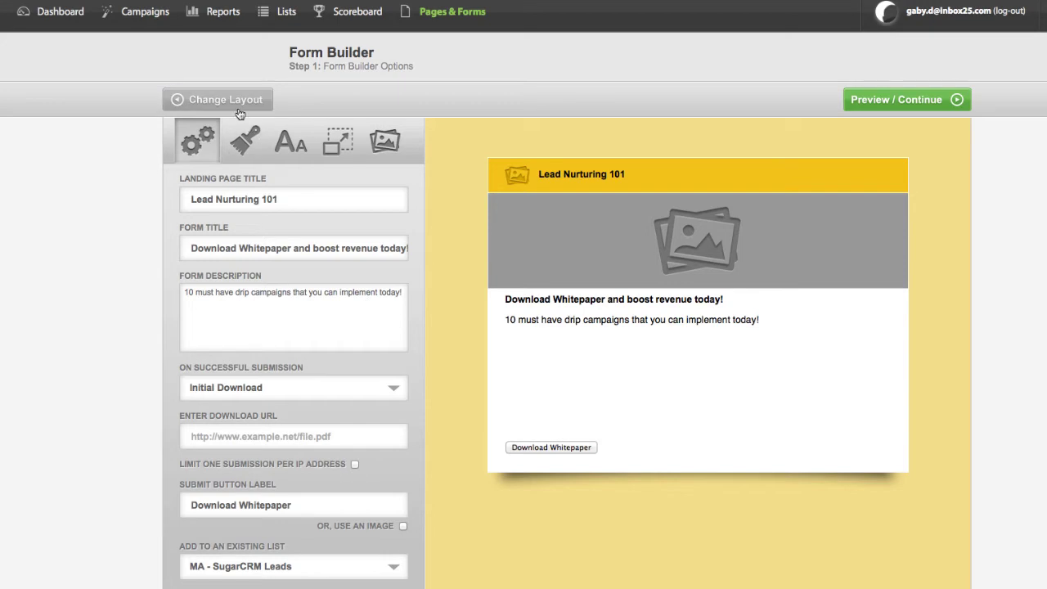
Set the page wallpaper colour to light grey #dcdcdc.
left_click(242, 141)
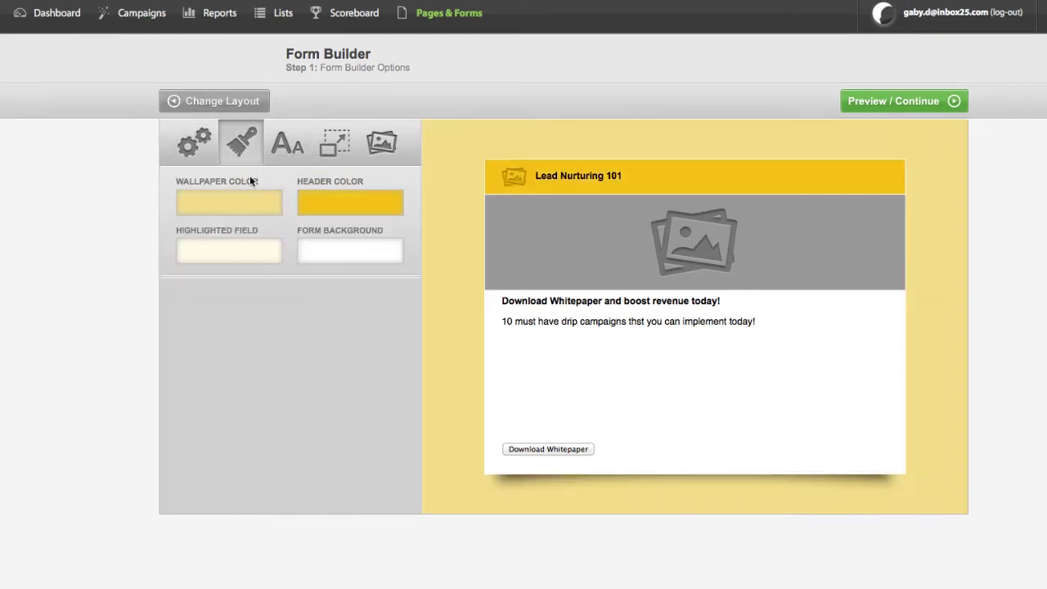
left_click(246, 197)
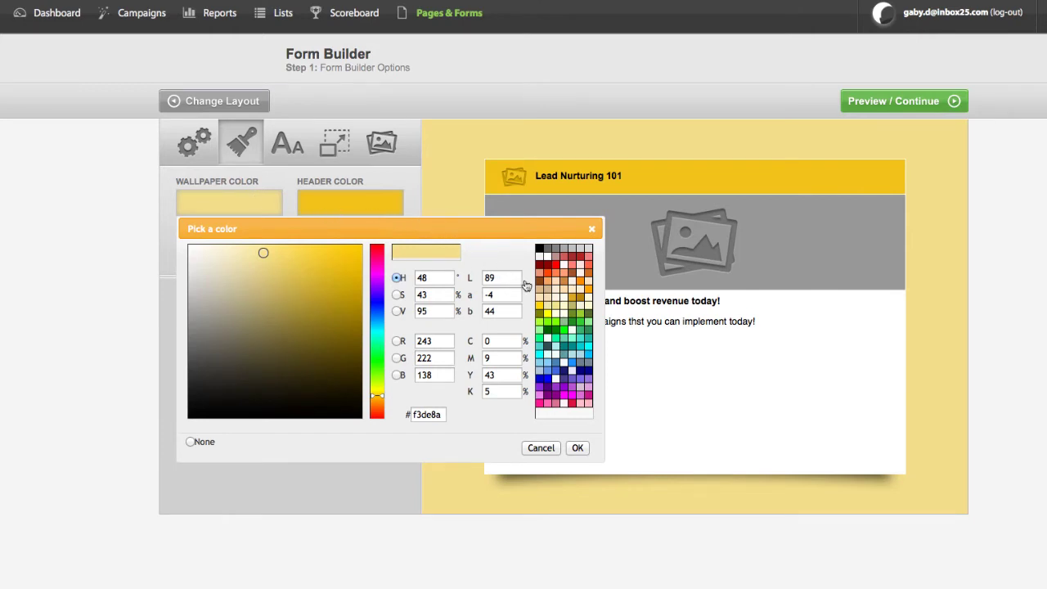
left_click(588, 250)
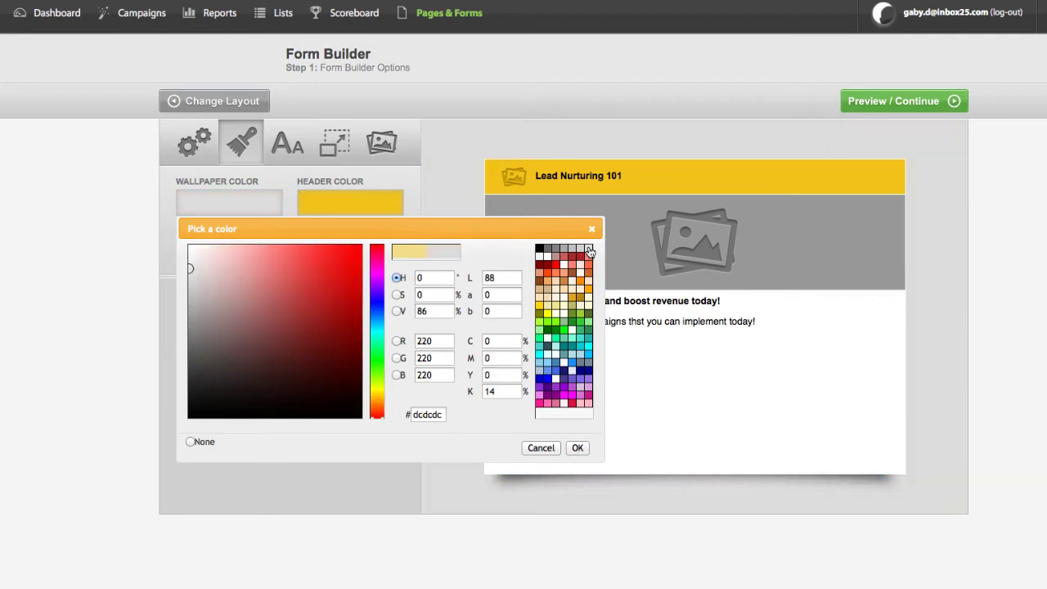
left_click(578, 449)
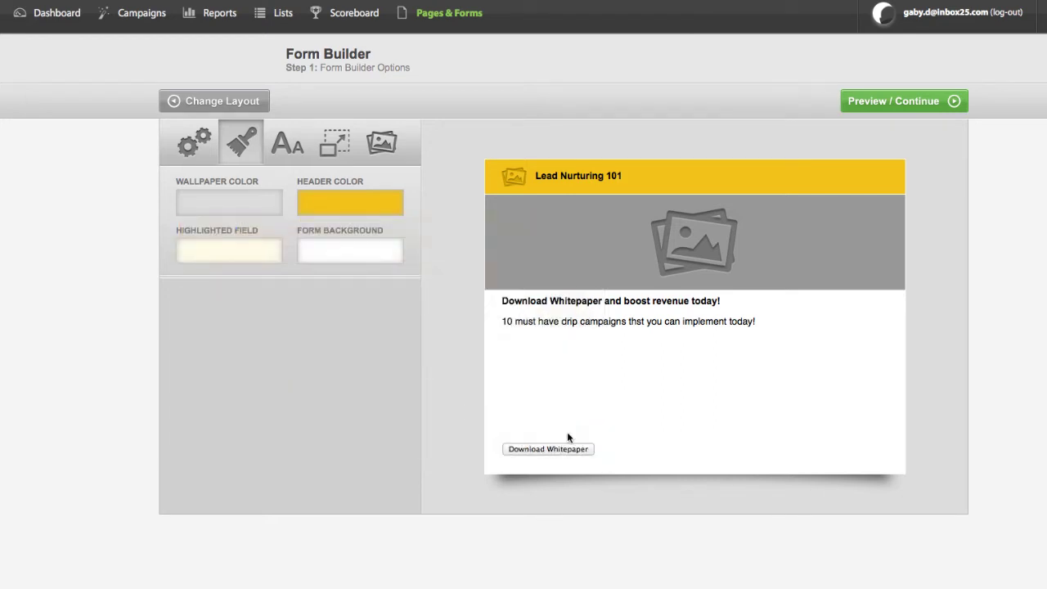
Change the form header colour to white #ffffff.
left_click(346, 204)
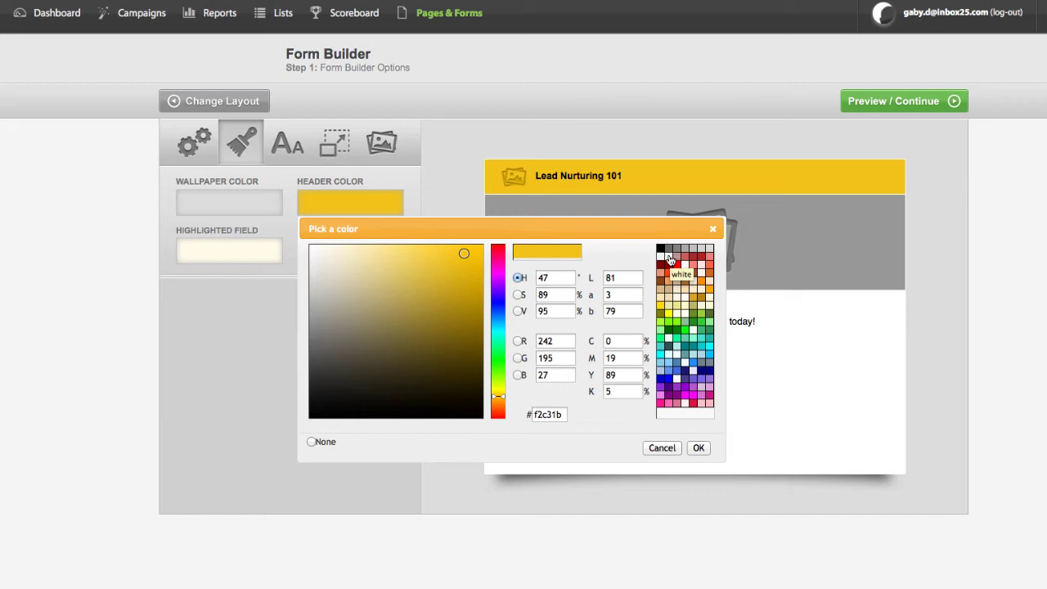
left_click(668, 256)
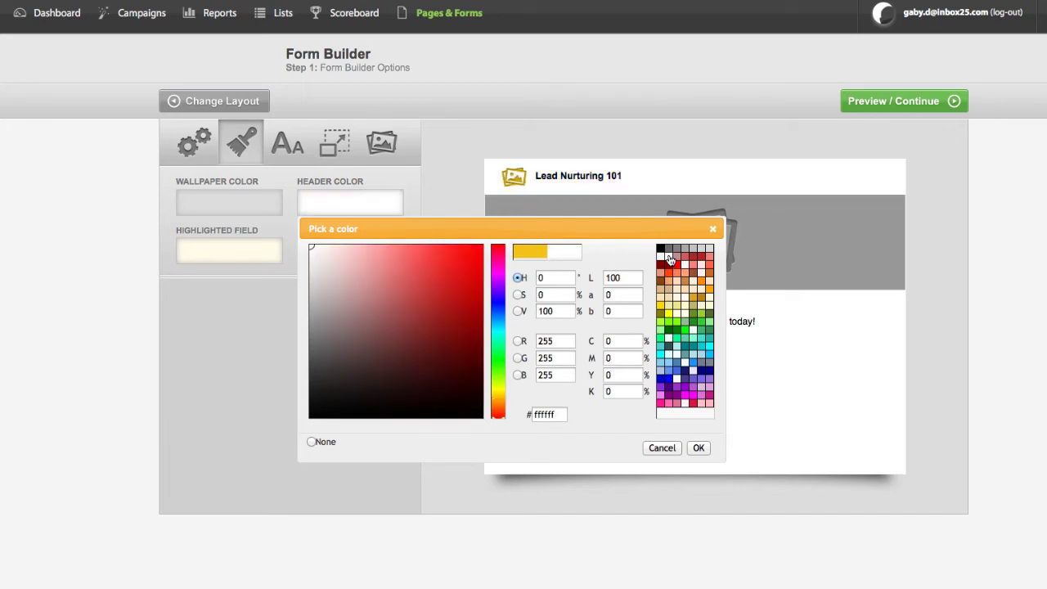
left_click(701, 449)
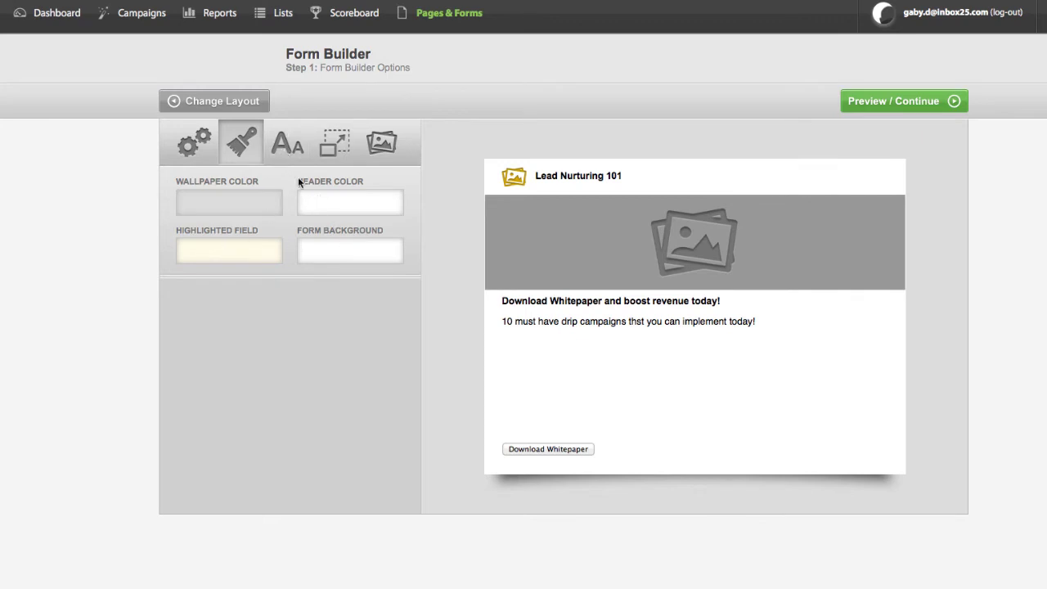
Set the main title font to size 16 in white.
left_click(291, 152)
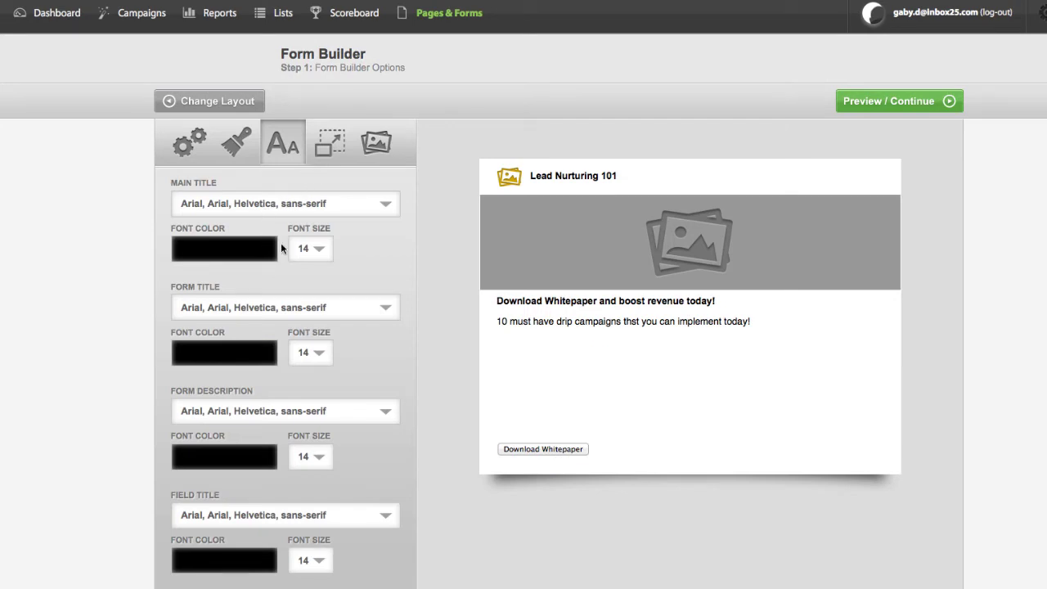
left_click(311, 248)
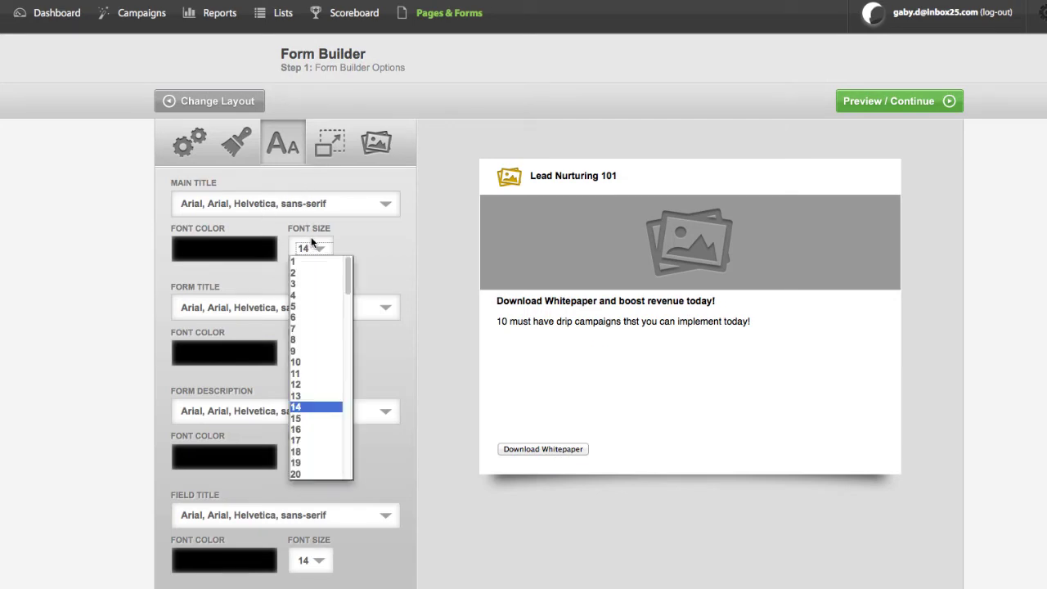
left_click(296, 428)
left_click(229, 250)
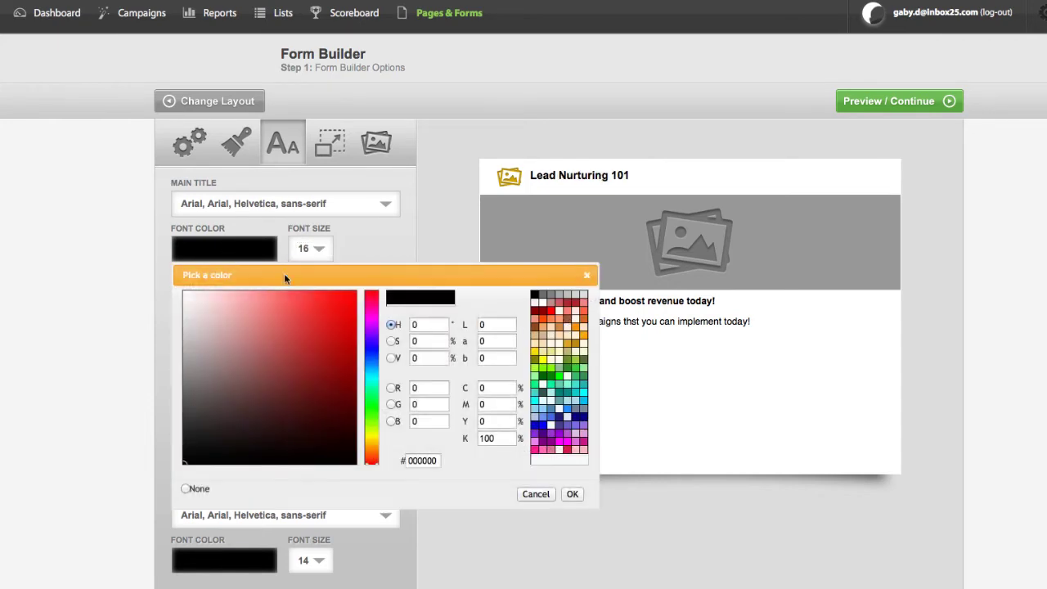
left_click(538, 303)
left_click(572, 494)
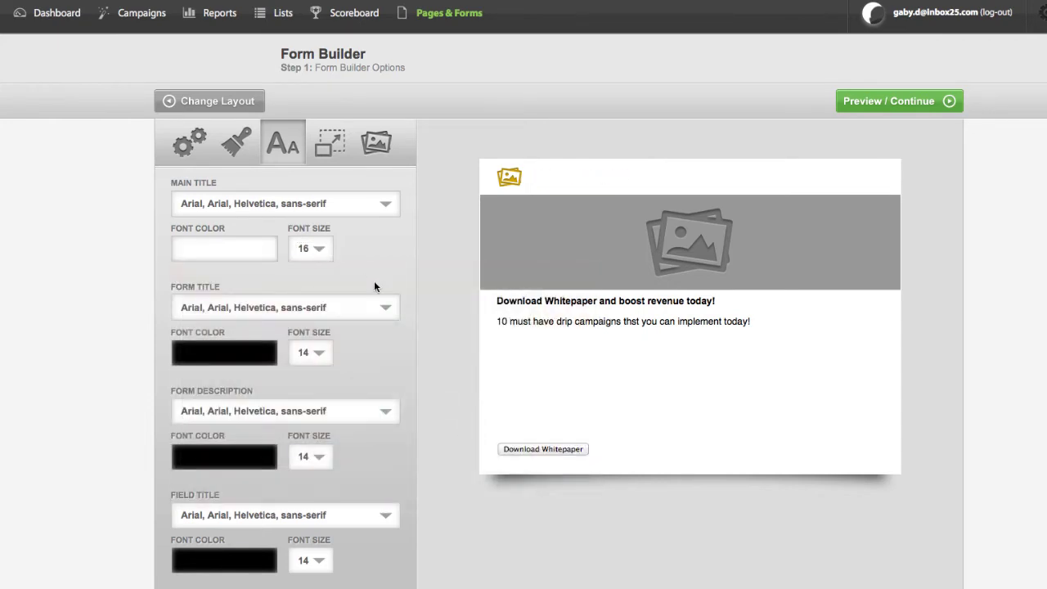
Enlarge the form title font to size 28.
left_click(311, 355)
scroll(305, 500, "down", 2)
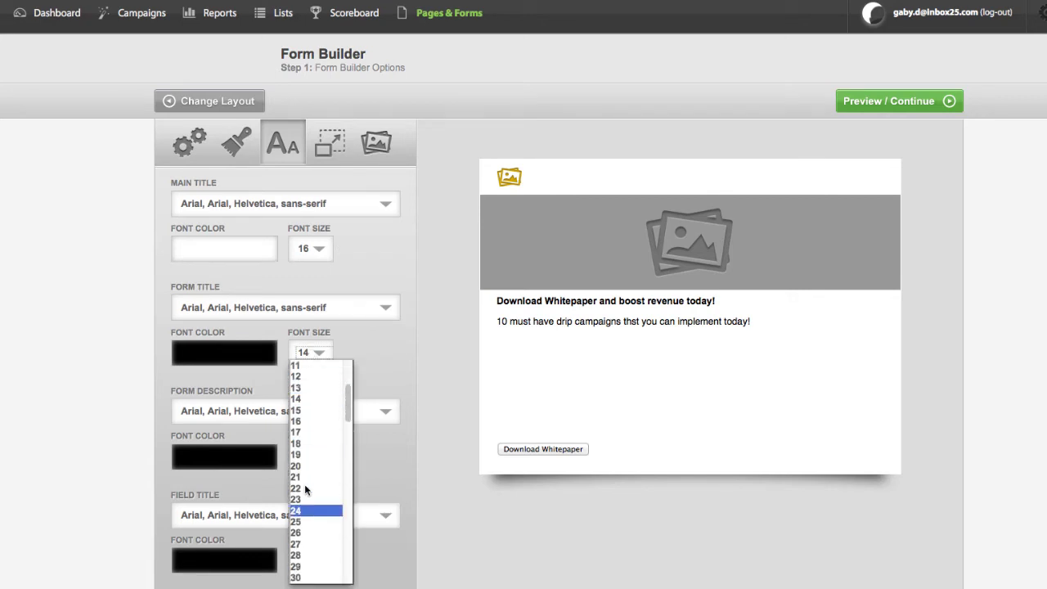
left_click(296, 554)
left_click(330, 143)
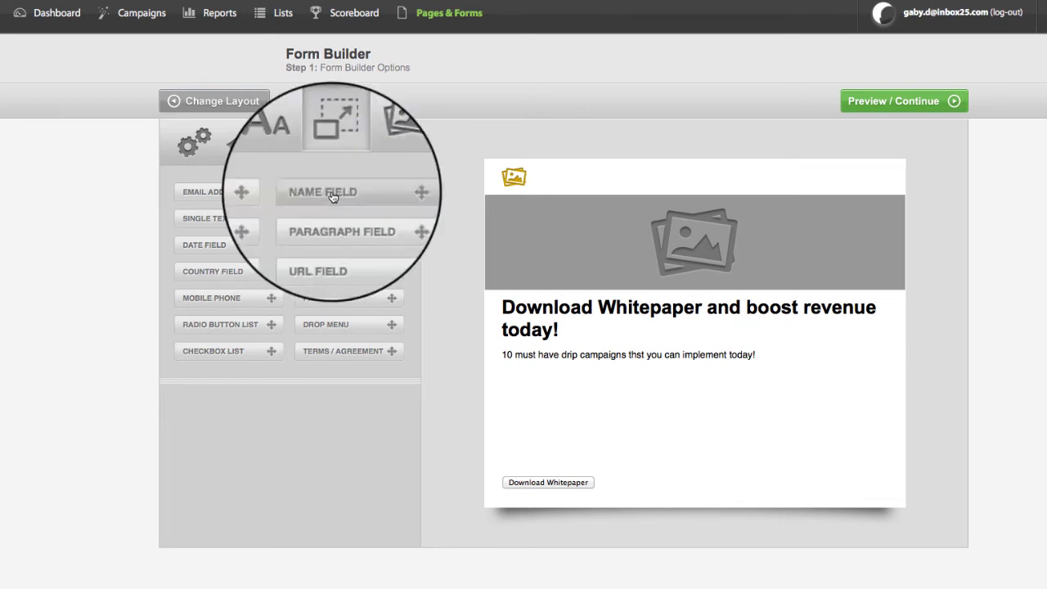
Add a Name field with First and Last inputs, mapped to Name [text].
left_click_drag(333, 197, 548, 394)
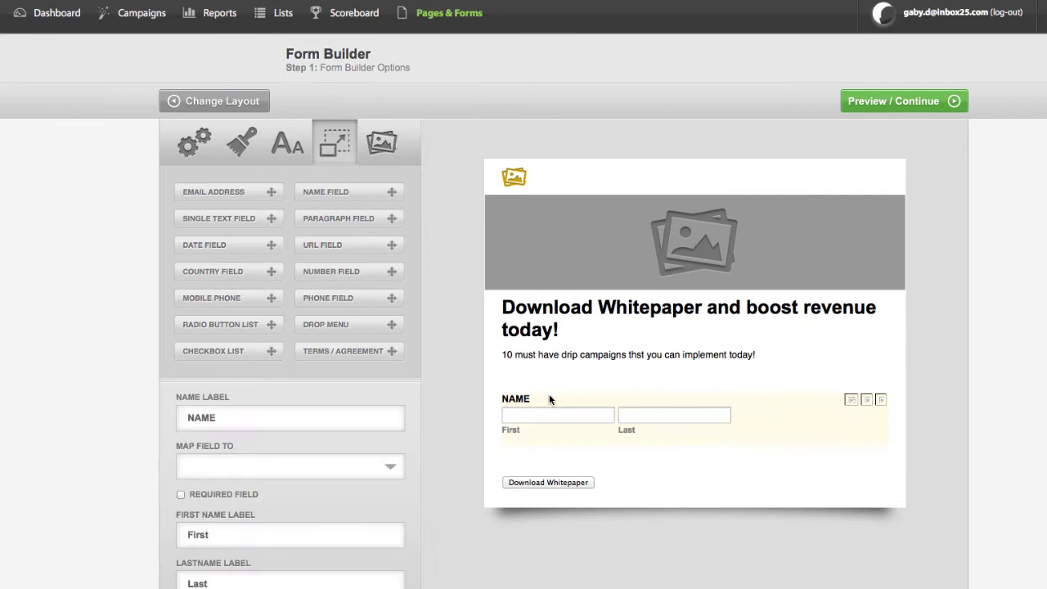
left_click(223, 468)
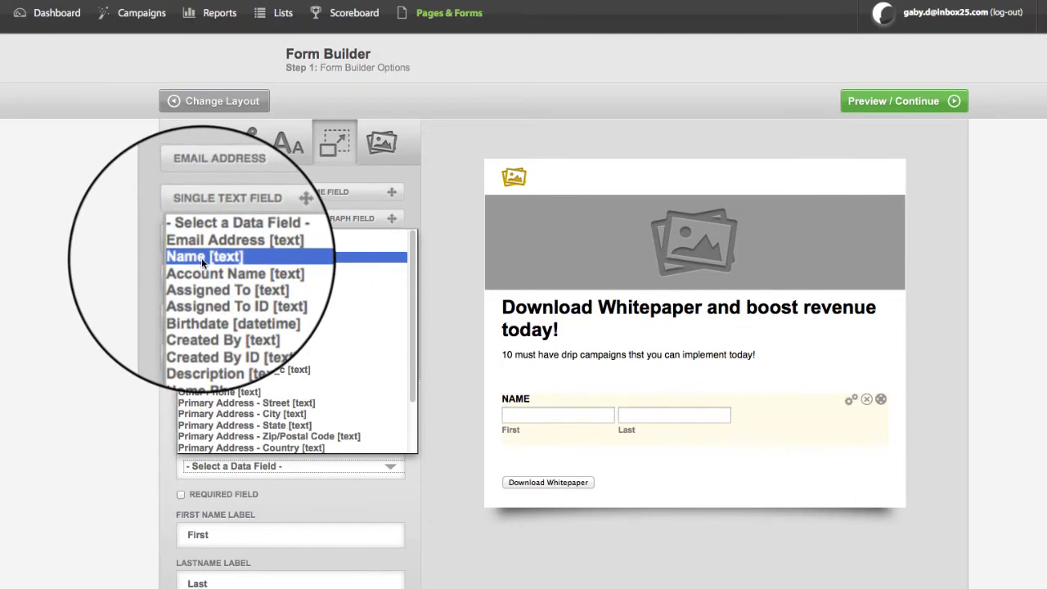
left_click(202, 257)
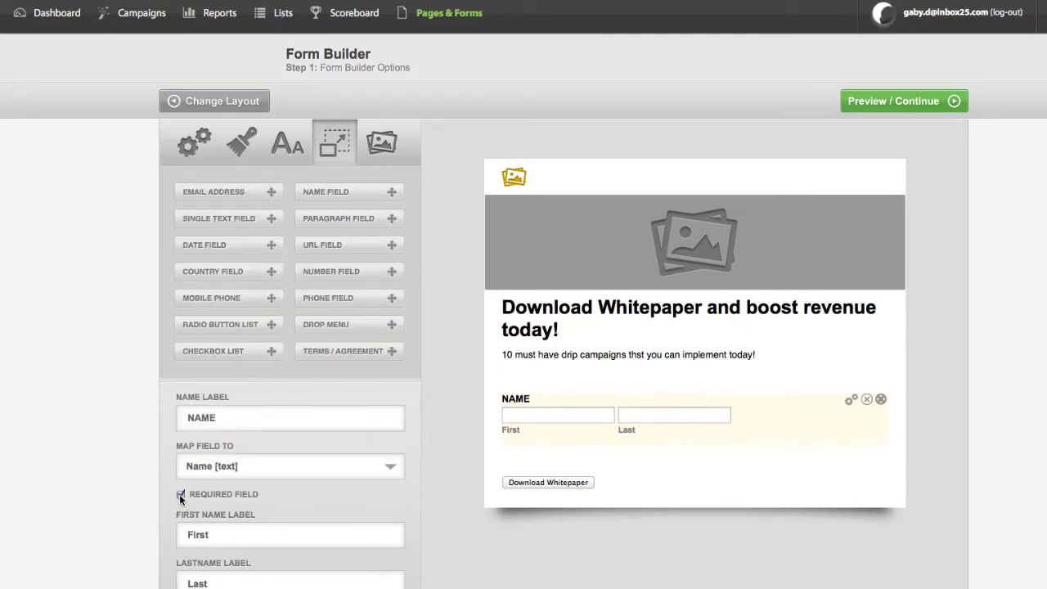
Make Name required and add an Email Address field with its description cleared.
left_click(181, 495)
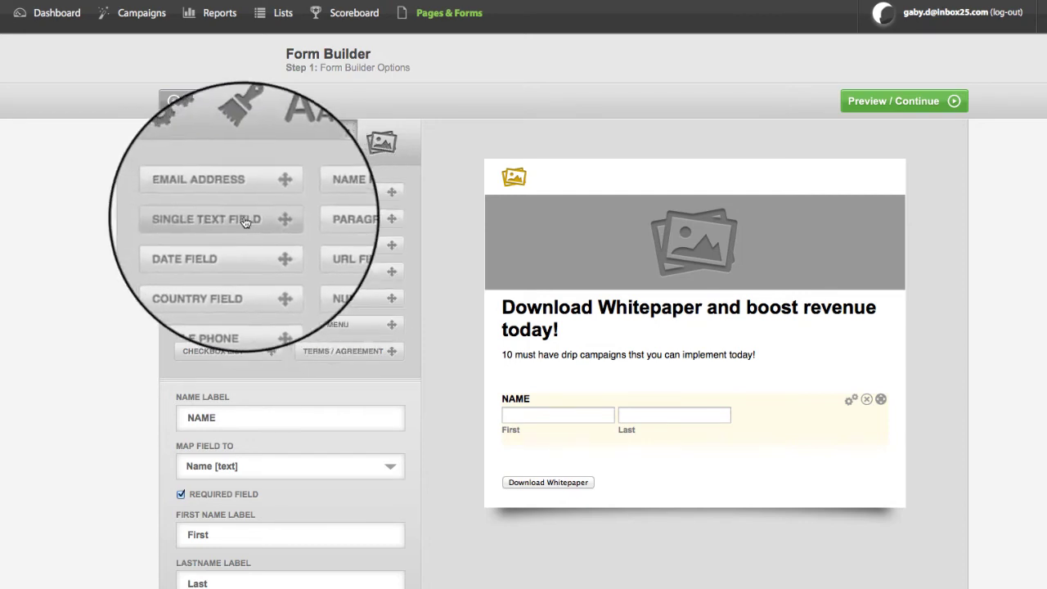
left_click_drag(215, 192, 542, 456)
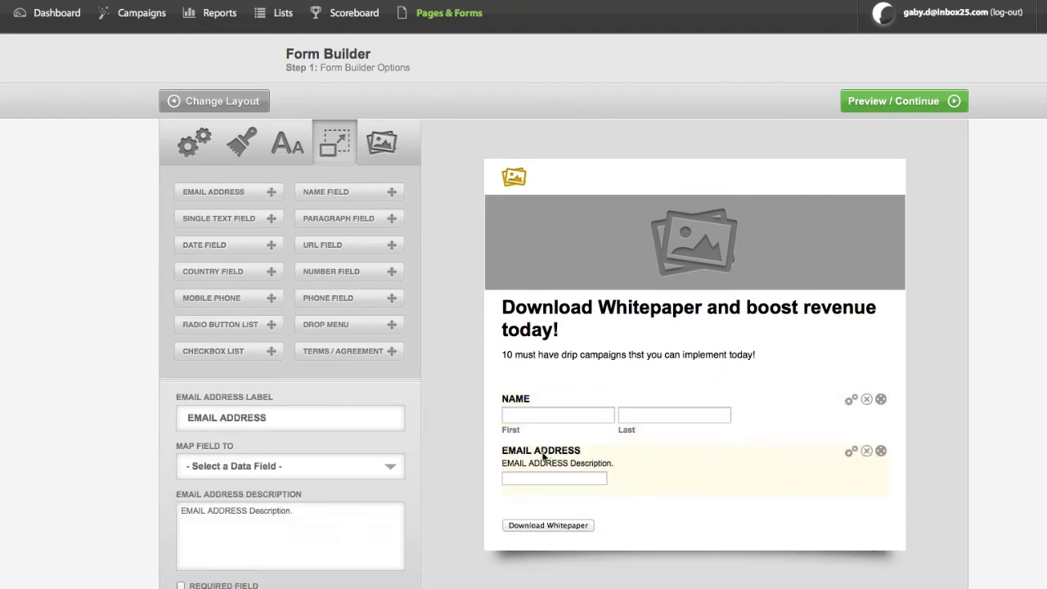
left_click_drag(301, 512, 251, 513)
triple_click(187, 513)
key("BackSpace")
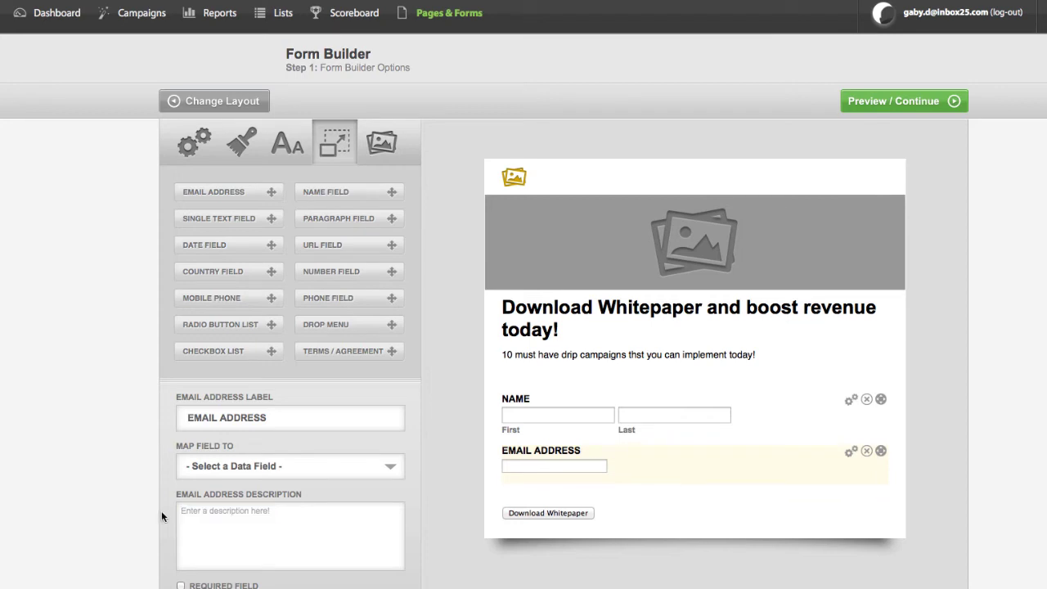
Map the Email Address field to Email Address [text] and make it required.
left_click(245, 468)
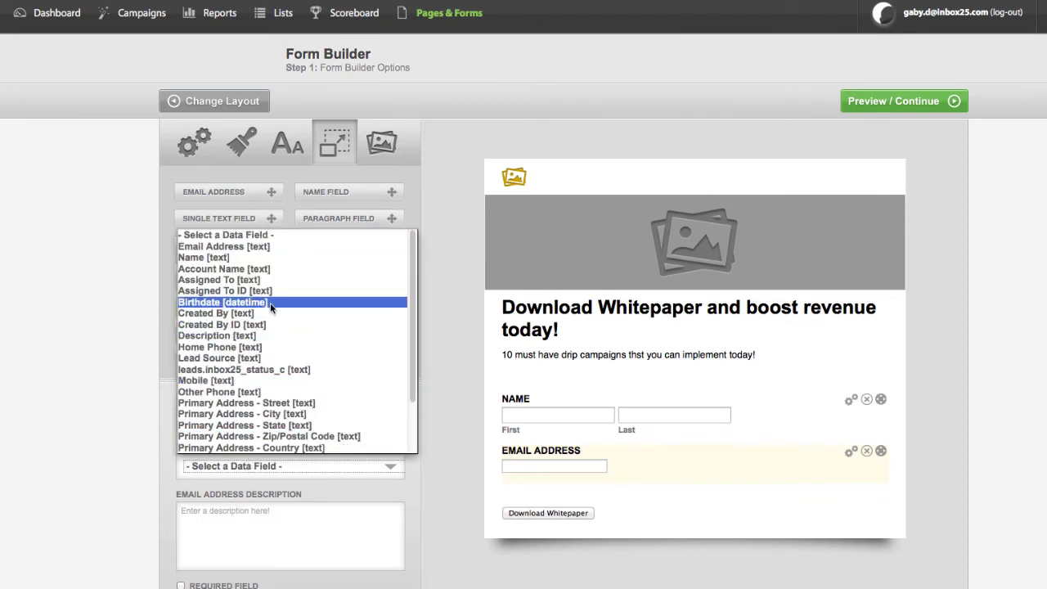
left_click(227, 248)
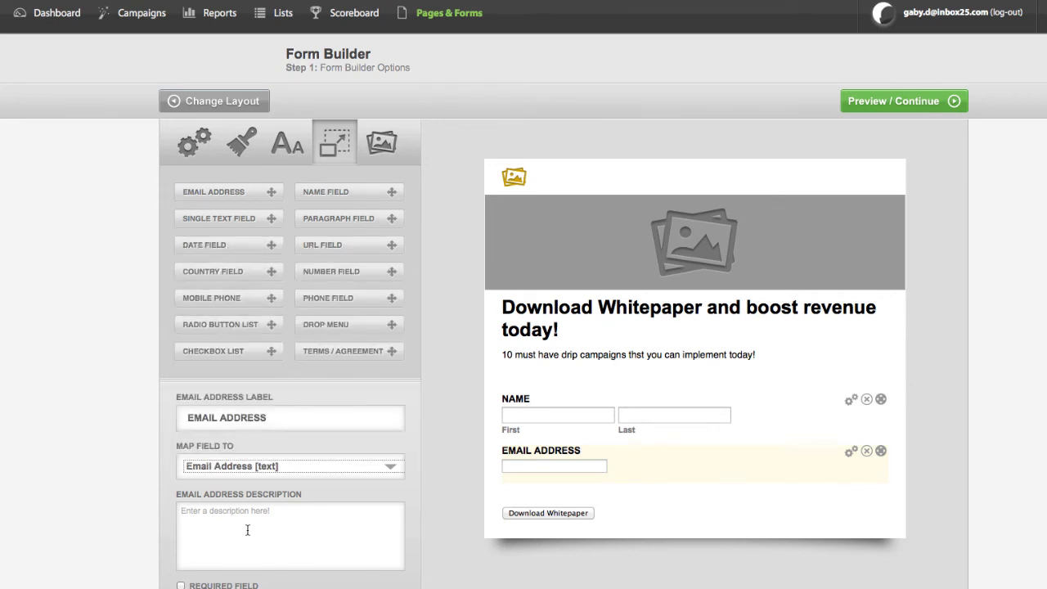
left_click(181, 586)
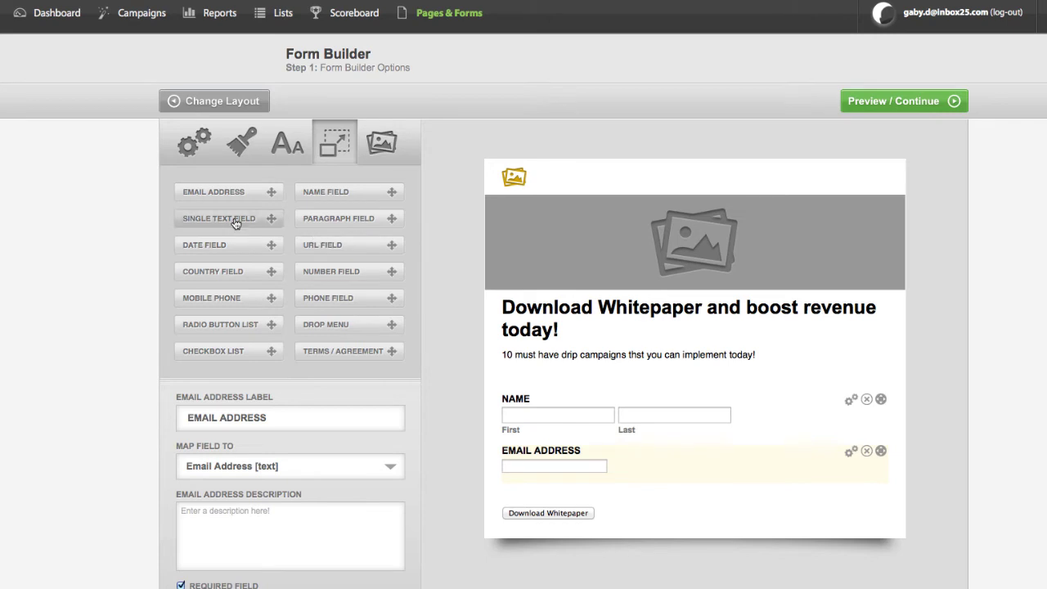
Add a 'Company Name' text field below Email Address, no description, mapped to Account Name [text].
left_click_drag(234, 224, 556, 510)
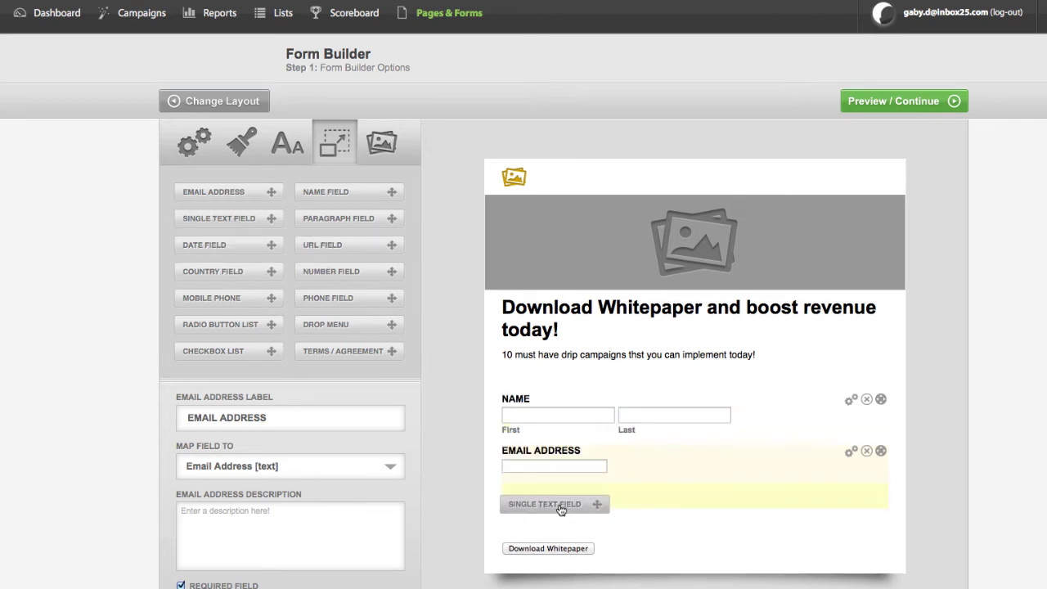
left_click_drag(561, 509, 559, 503)
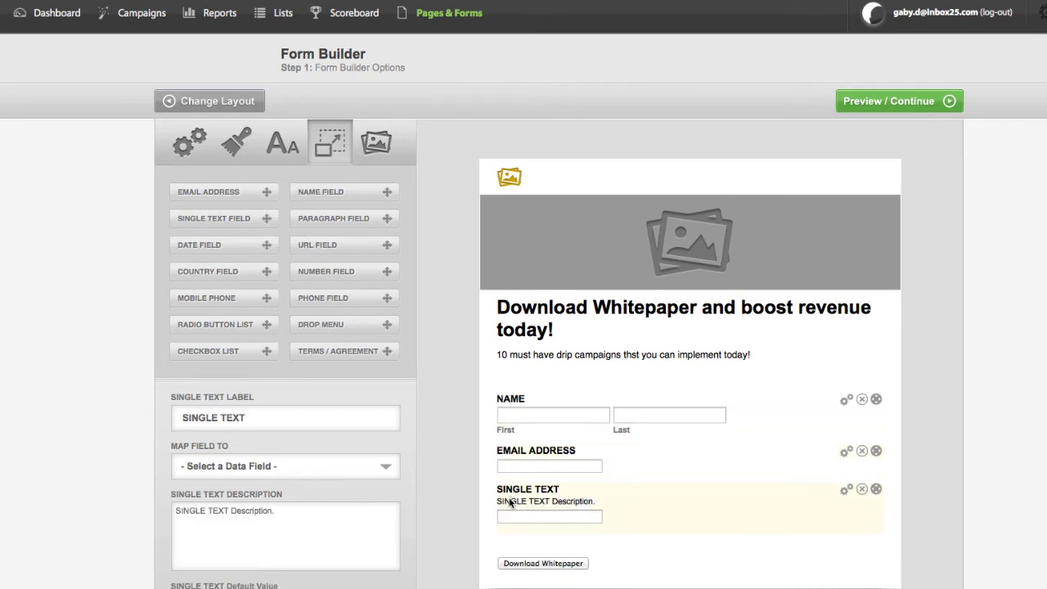
triple_click(260, 417)
type("Company")
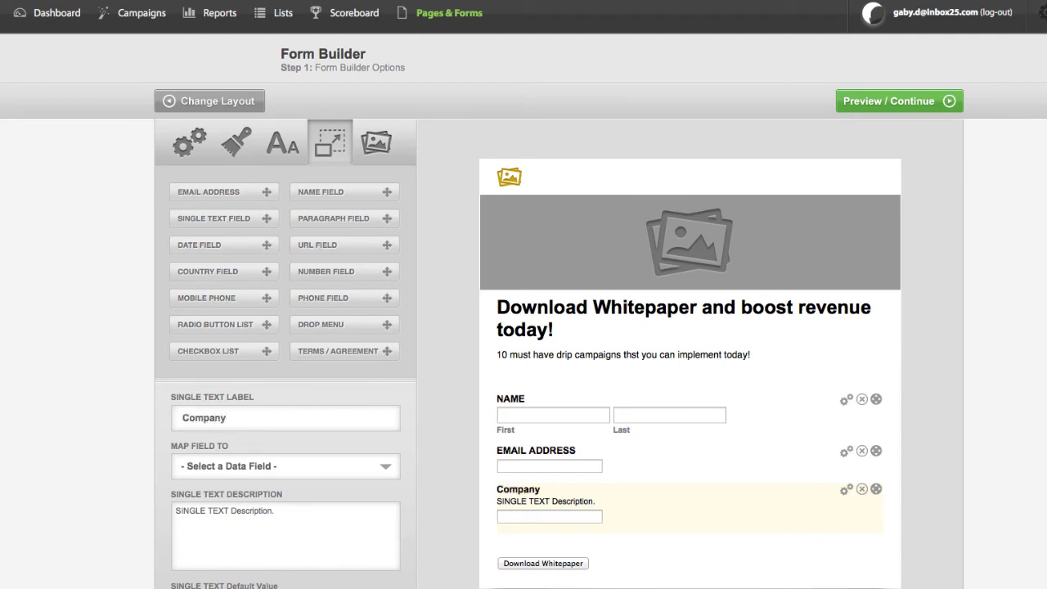
type(" Name")
left_click_drag(281, 510, 173, 510)
key("BackSpace")
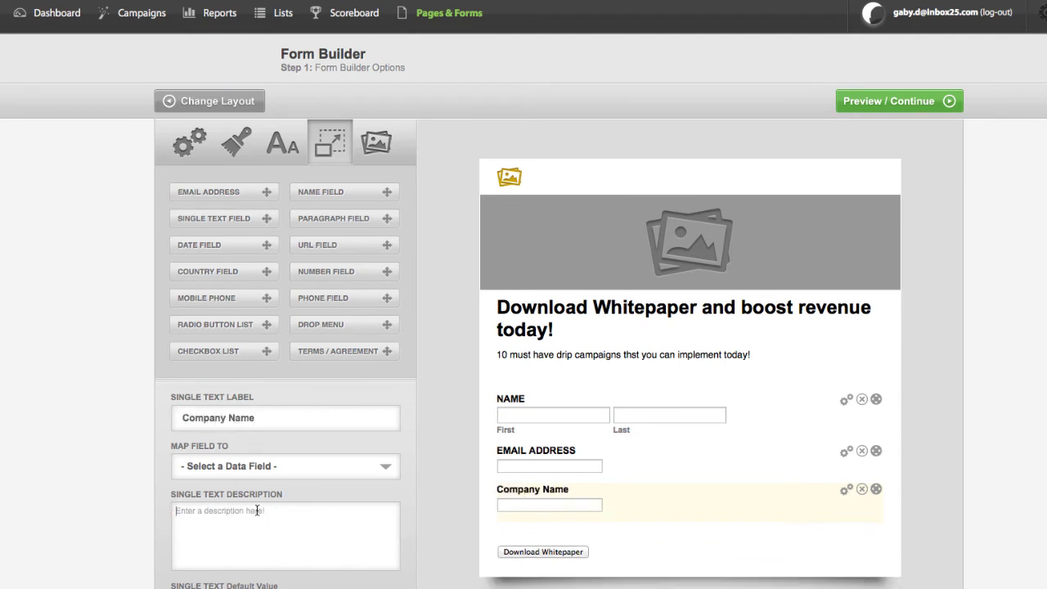
left_click(297, 465)
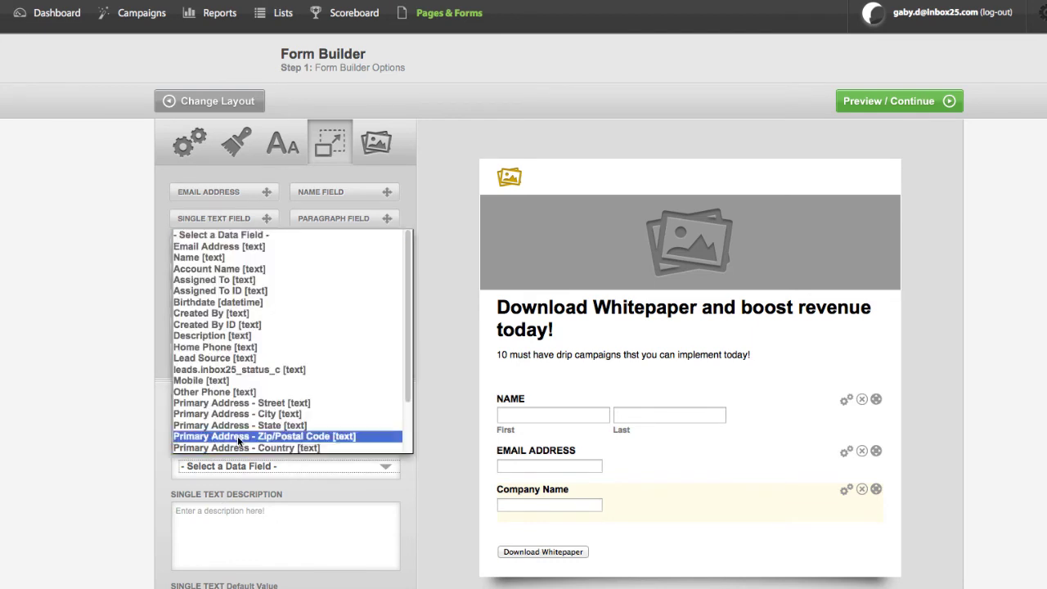
left_click(235, 269)
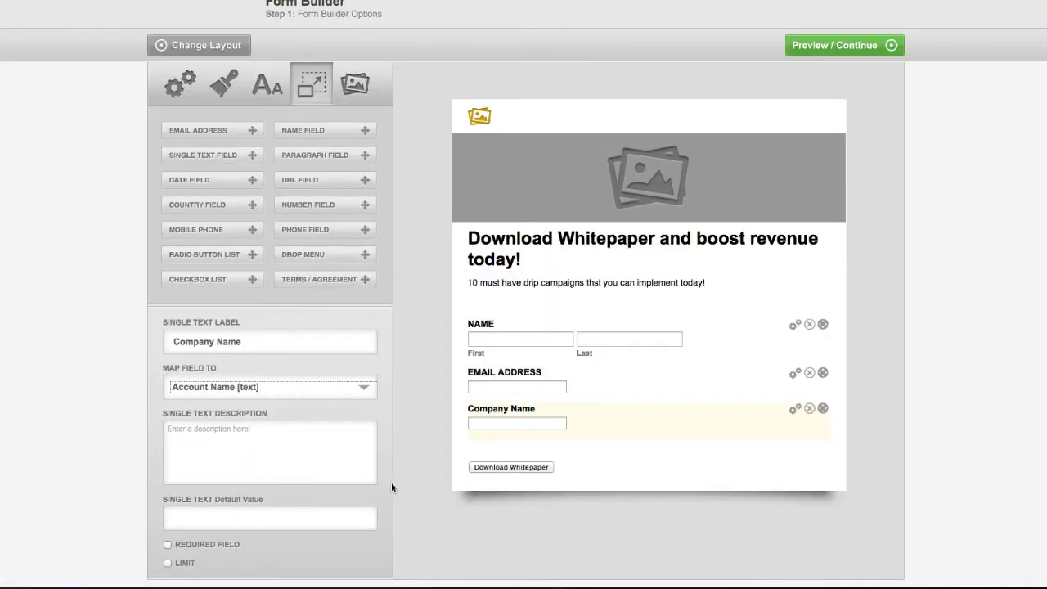
Require Company Name and add a 'How did you hear about us?' dropdown mapped to Lead Source.
left_click(167, 544)
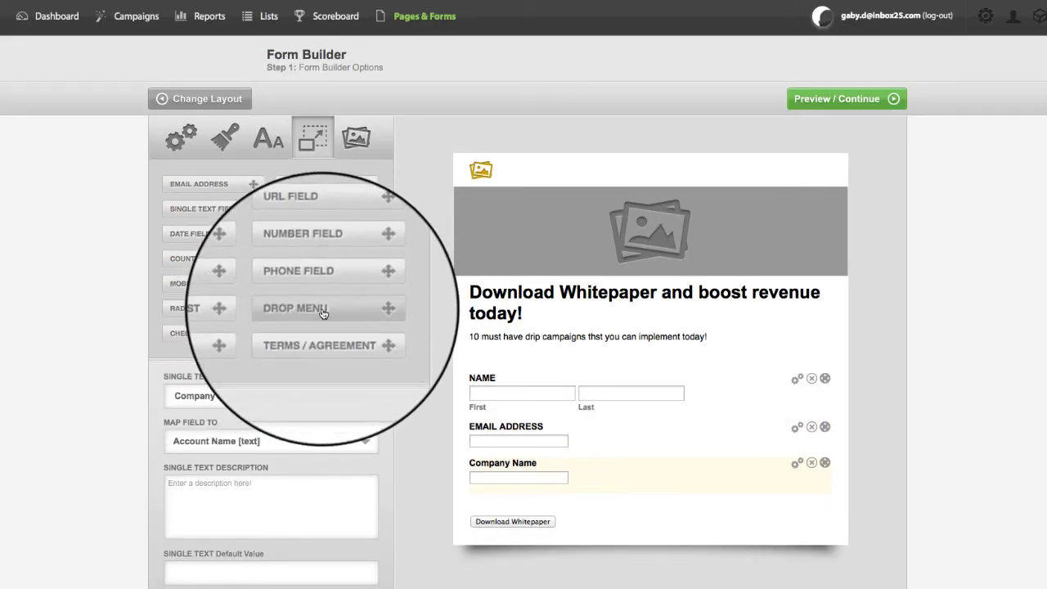
left_click_drag(323, 312, 518, 501)
type("How did ")
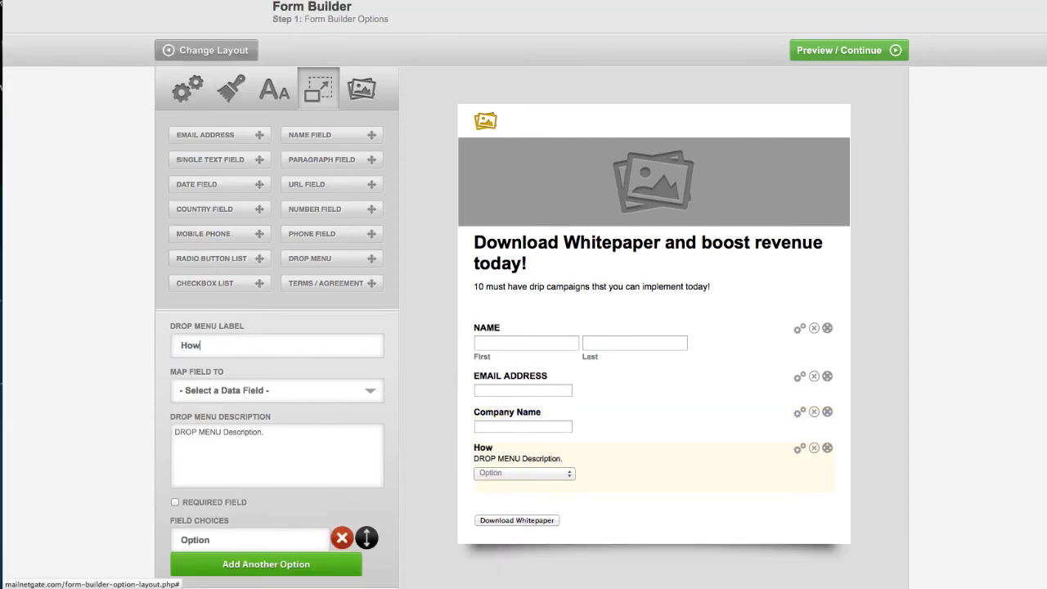
type("you hear about us?")
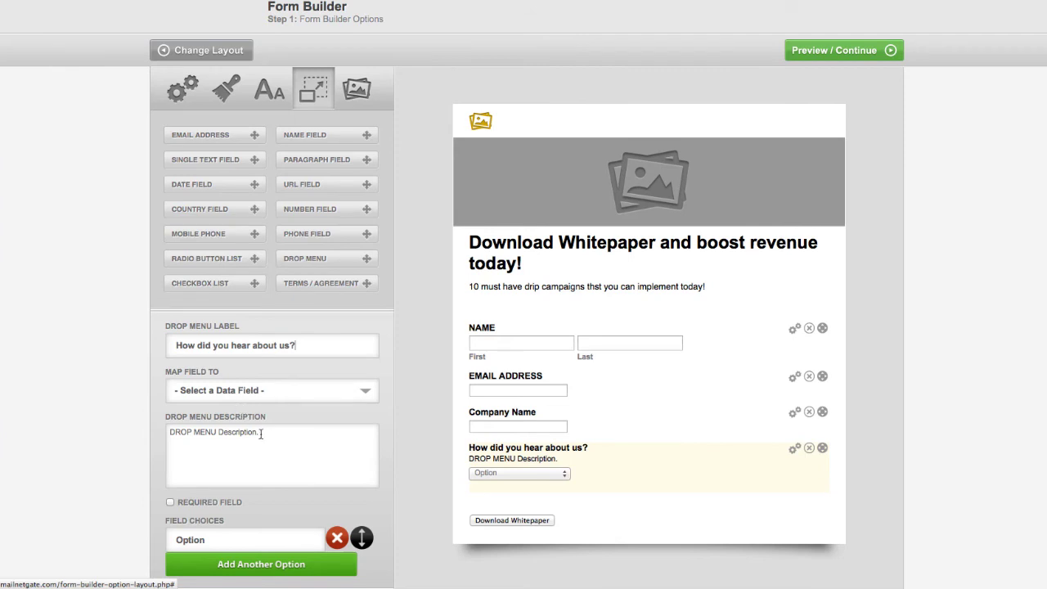
left_click_drag(261, 434, 172, 431)
key("BackSpace")
left_click(244, 390)
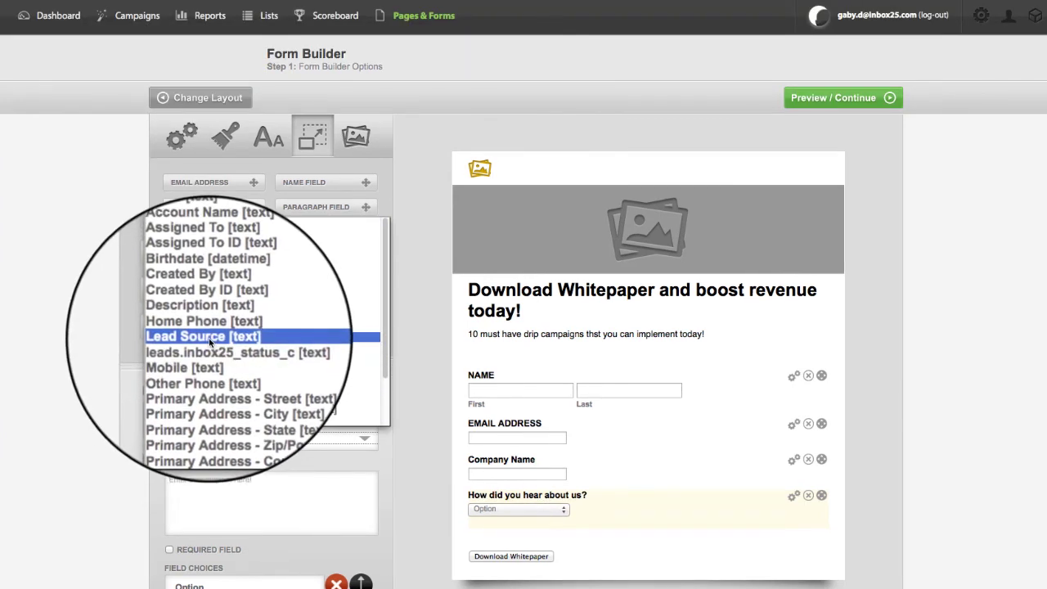
left_click(204, 336)
Give the dropdown options SugarExchange, Google and Client Referral, and make it required.
type("S")
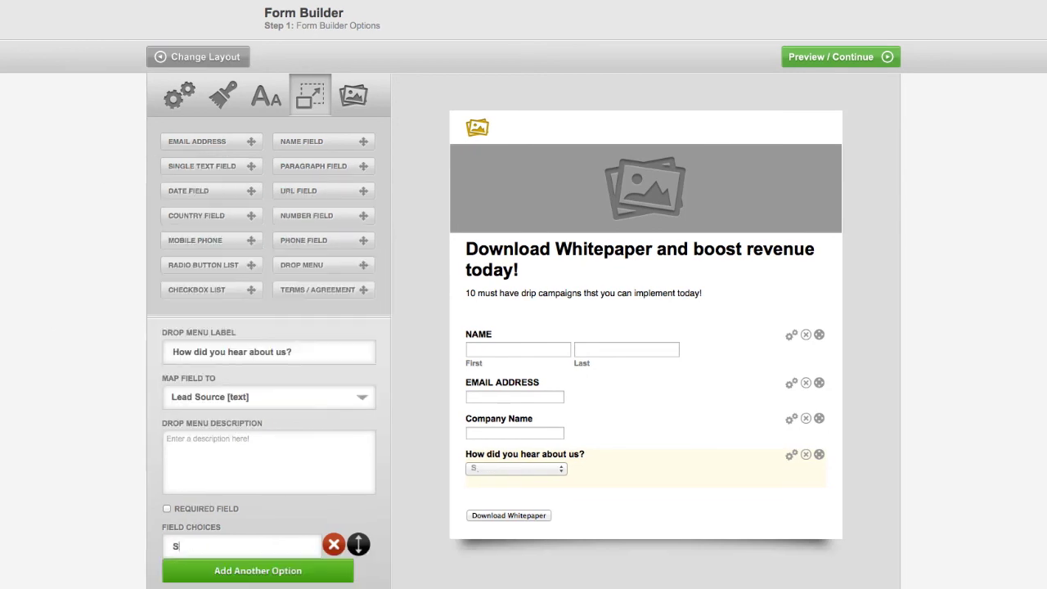
type("ugarExchange")
left_click(258, 570)
type("Google")
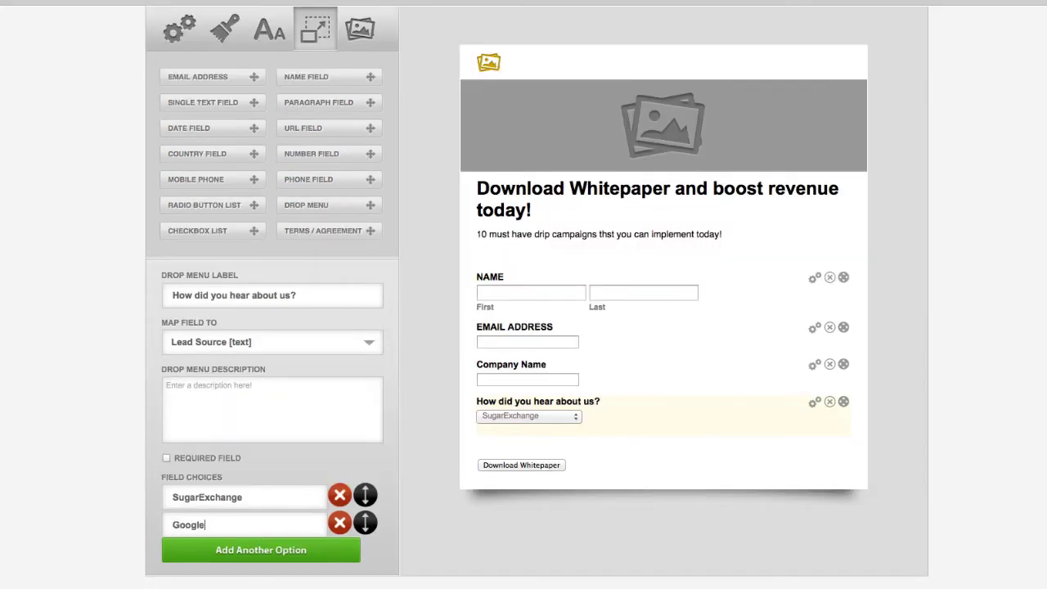
left_click(316, 587)
left_click_drag(239, 551, 148, 553)
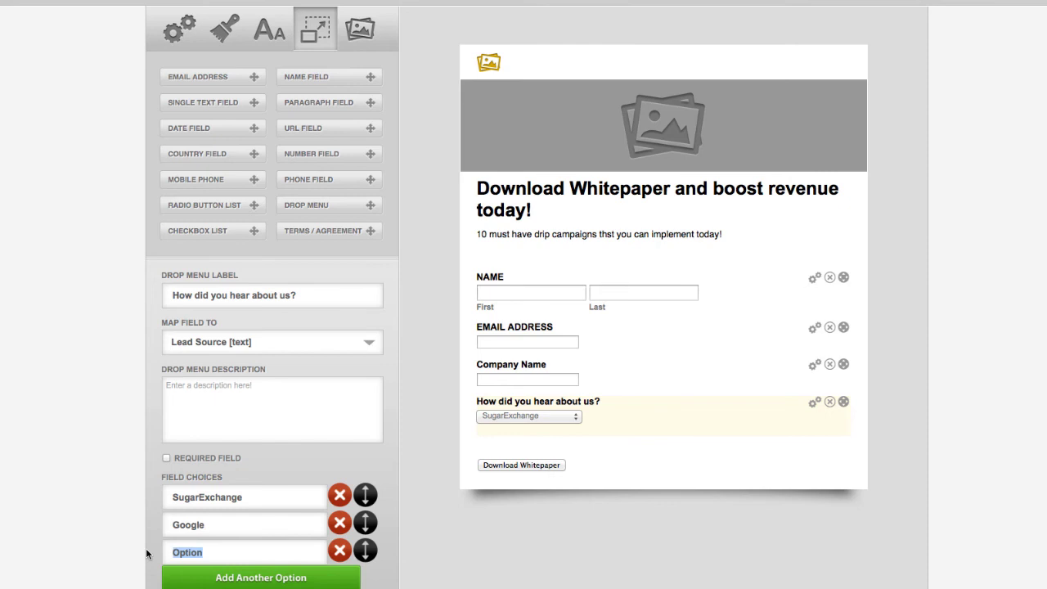
type("Client Referral")
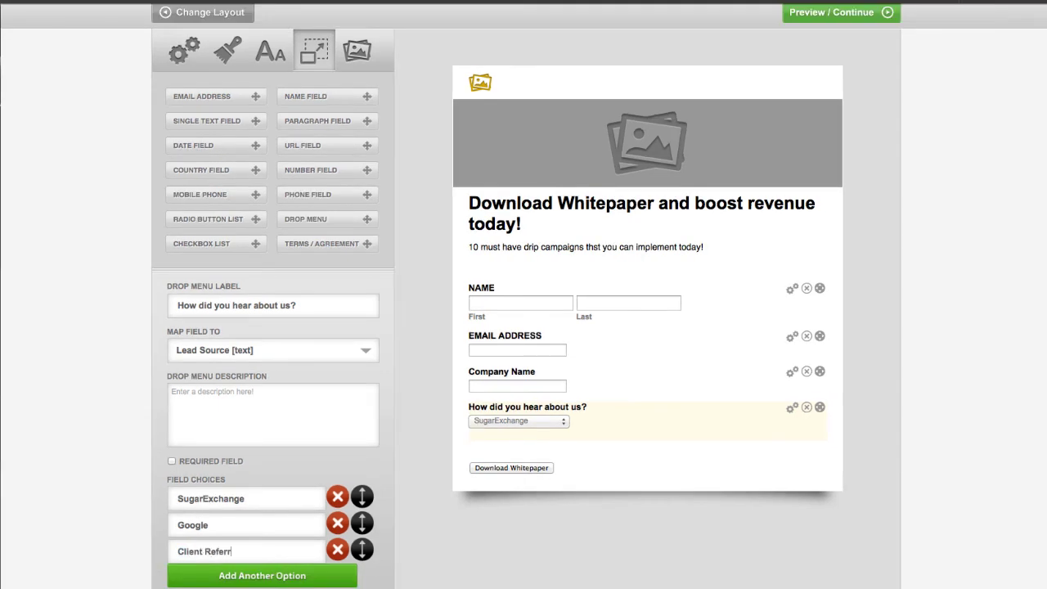
left_click(172, 462)
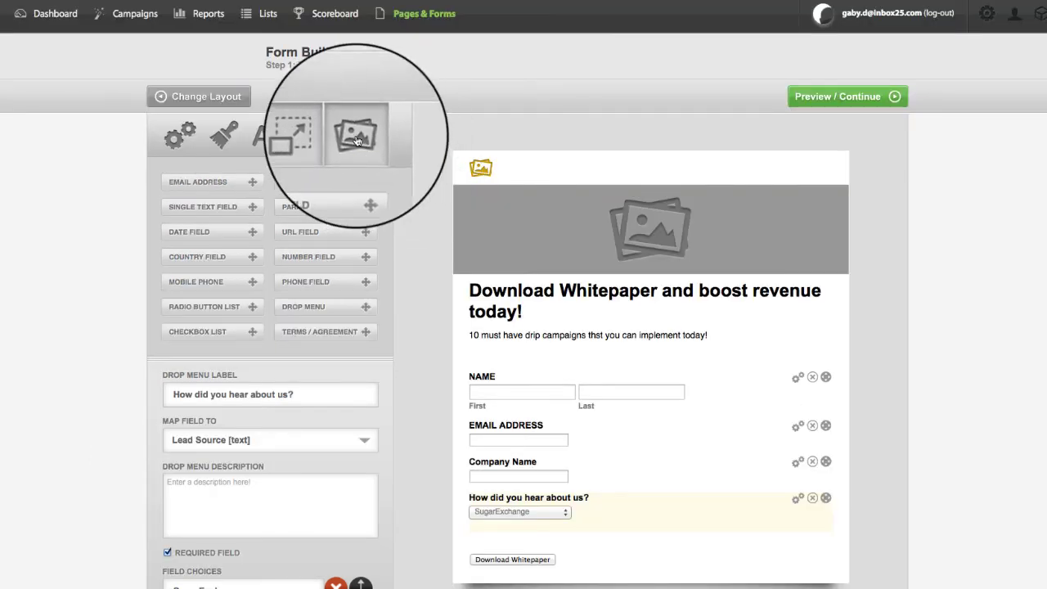
Upload inbox25-logo-zendesk-w-text.png as the form's header logo.
left_click(355, 137)
left_click(225, 195)
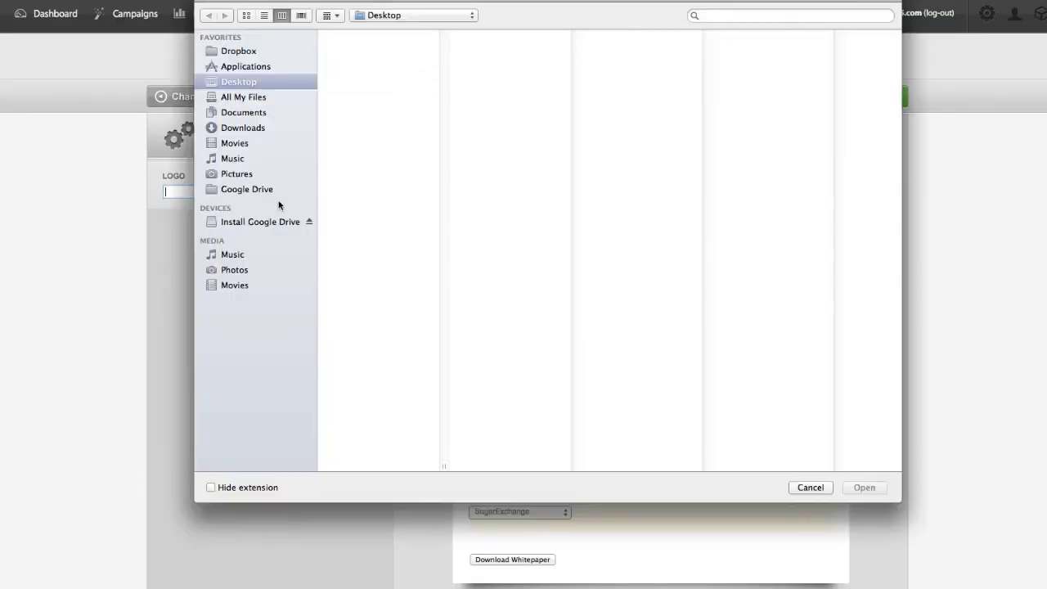
type("logo")
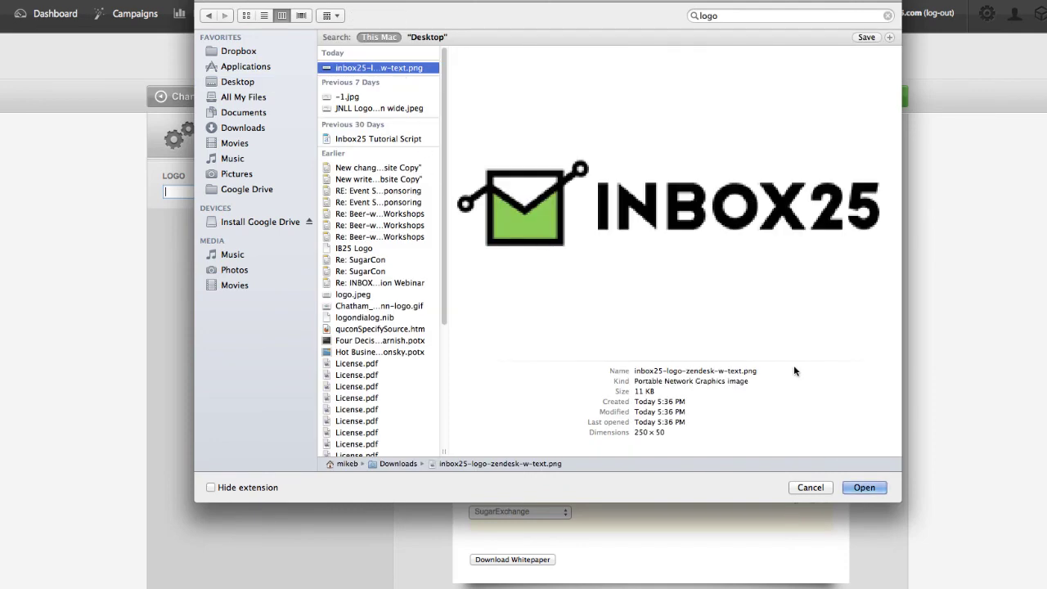
left_click(863, 491)
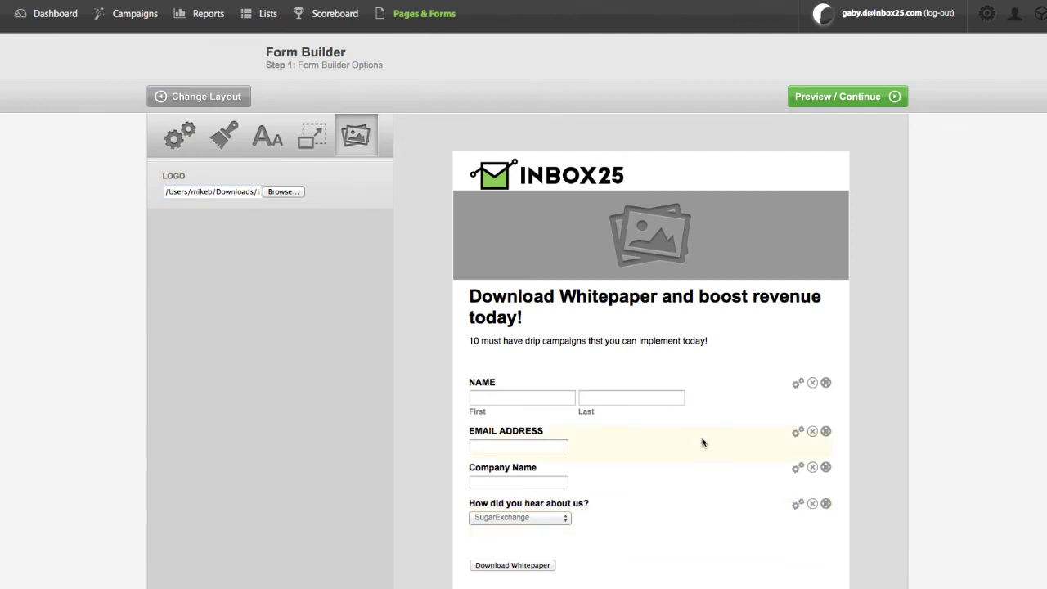
Preview the form, check the 'How did you hear about us?' options, then approve and publish.
left_click(831, 97)
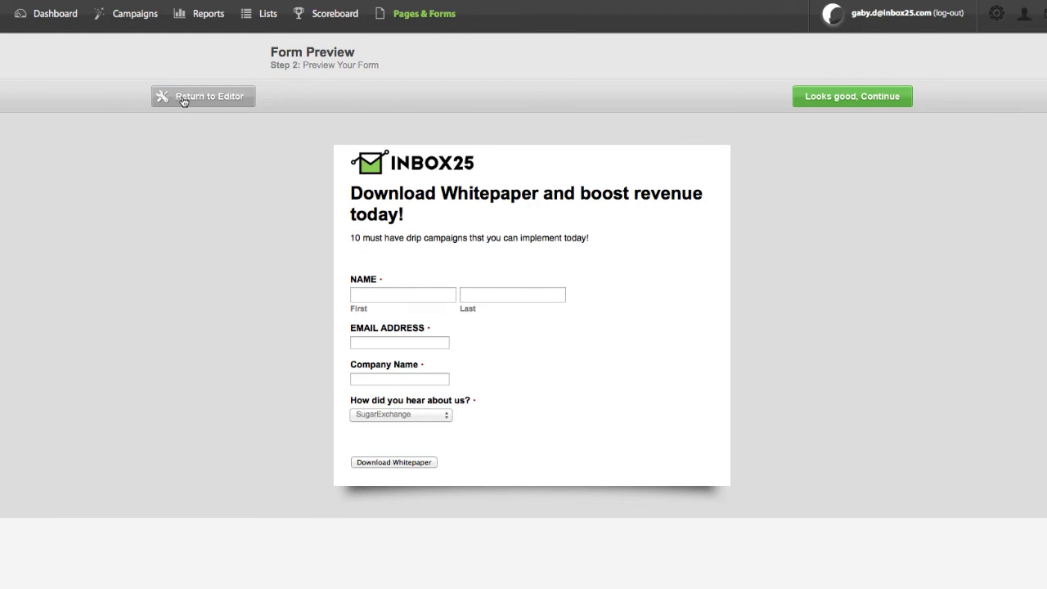
left_click(401, 414)
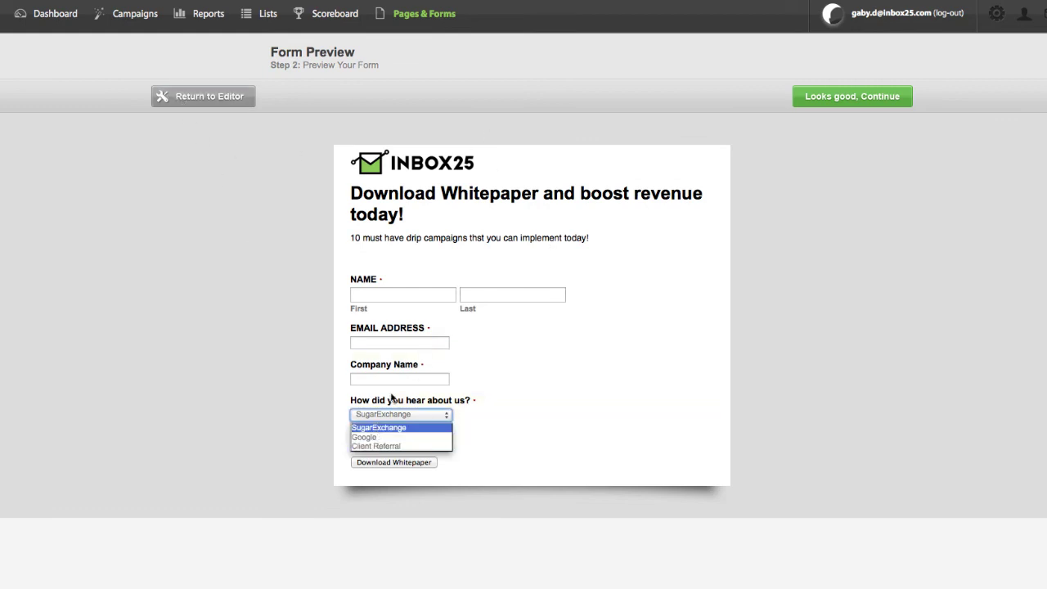
left_click(399, 342)
left_click(402, 294)
left_click(836, 98)
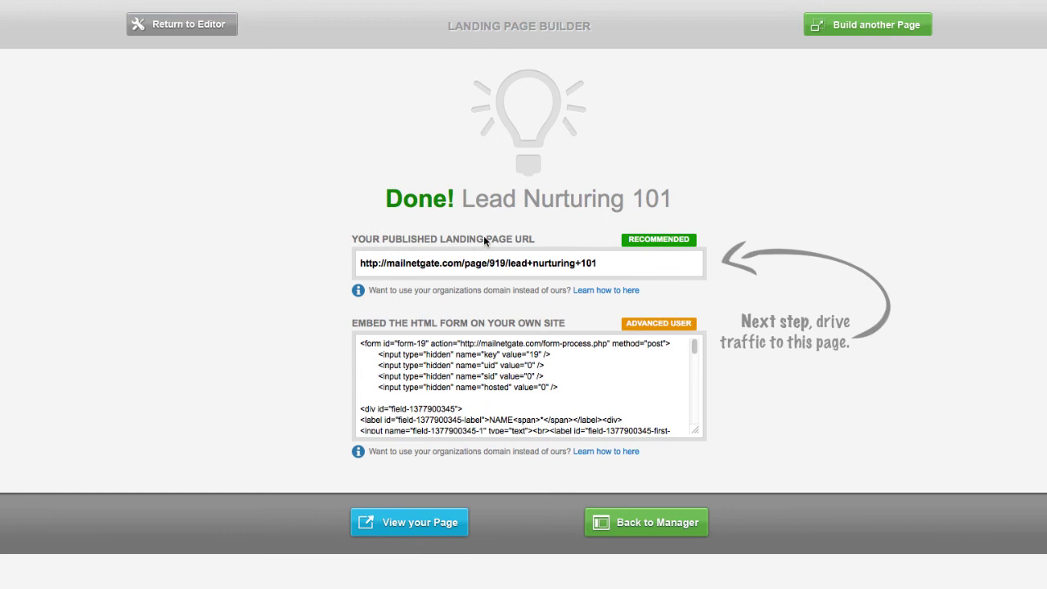
Review the published page by selecting its URL and the full HTML embed code.
left_click_drag(624, 265, 349, 265)
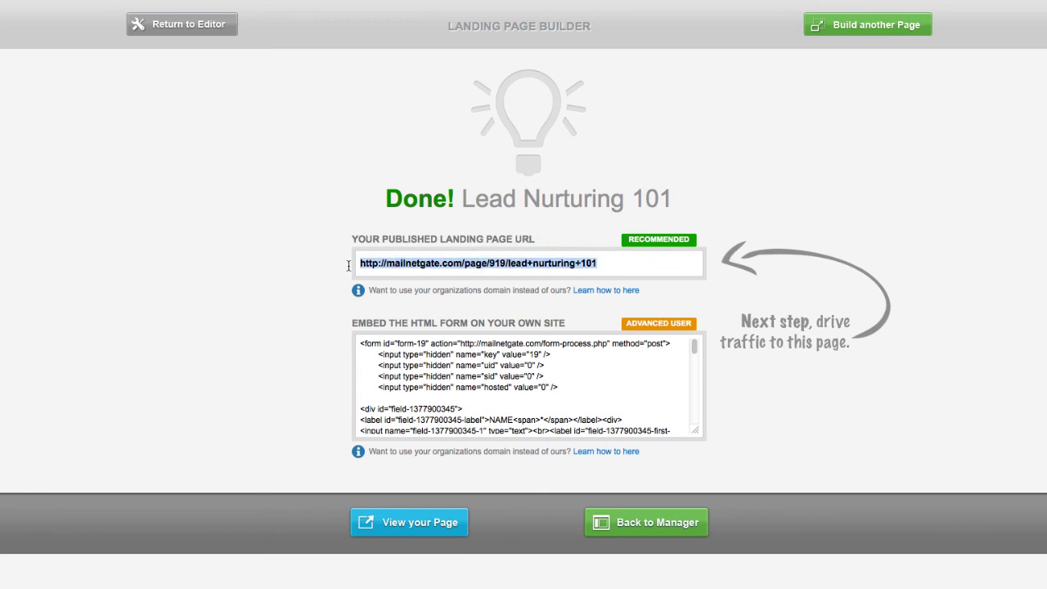
left_click(608, 310)
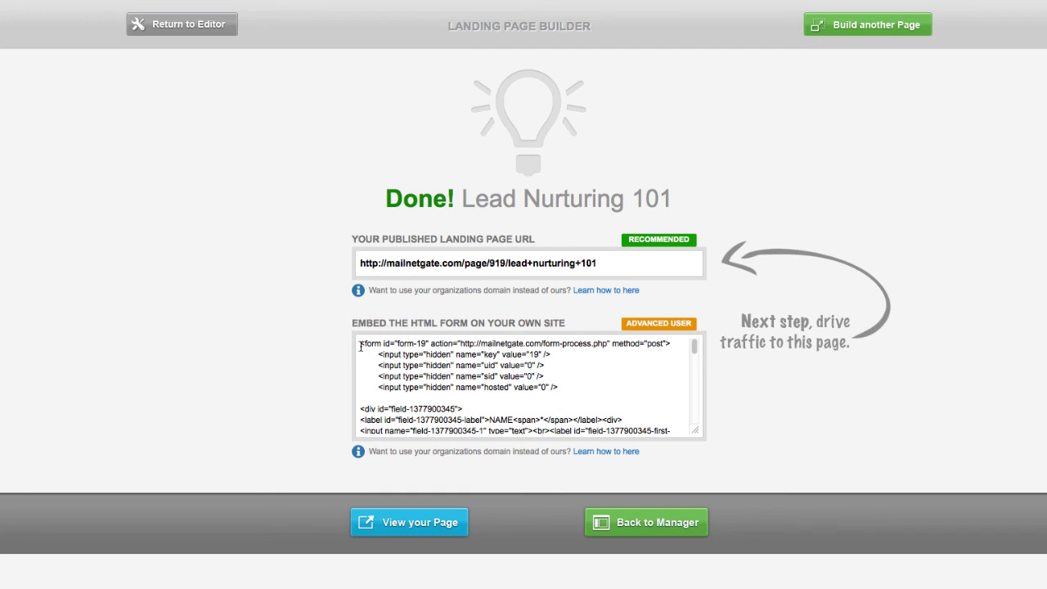
left_click_drag(359, 343, 492, 478)
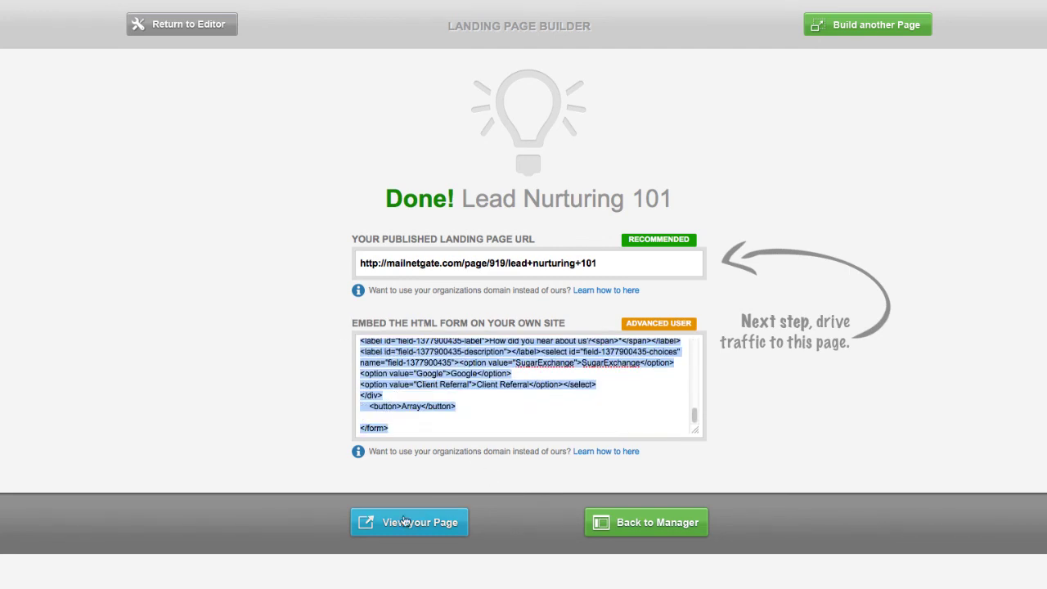
left_click(428, 525)
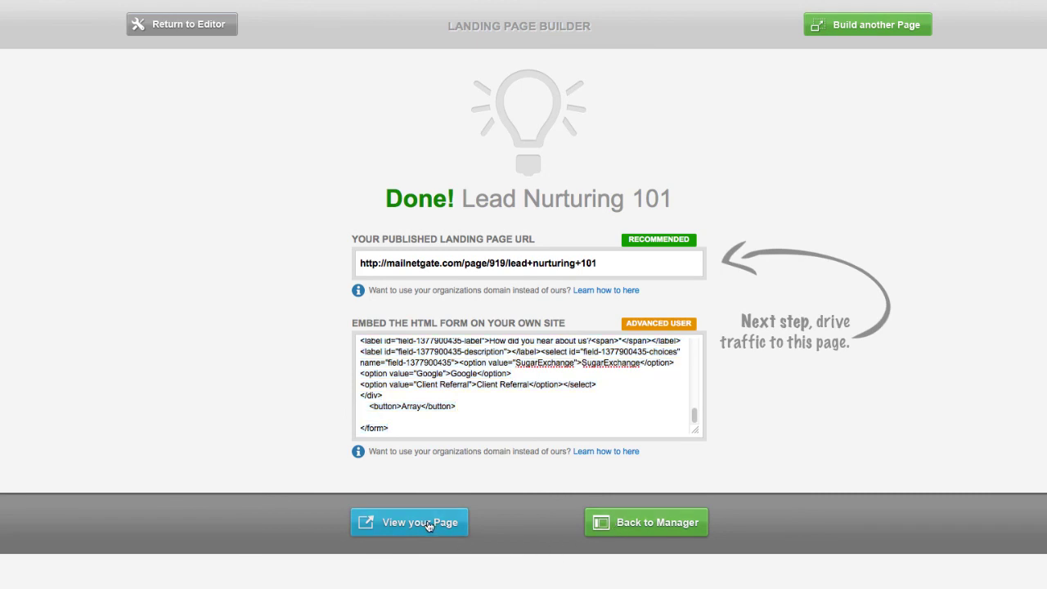